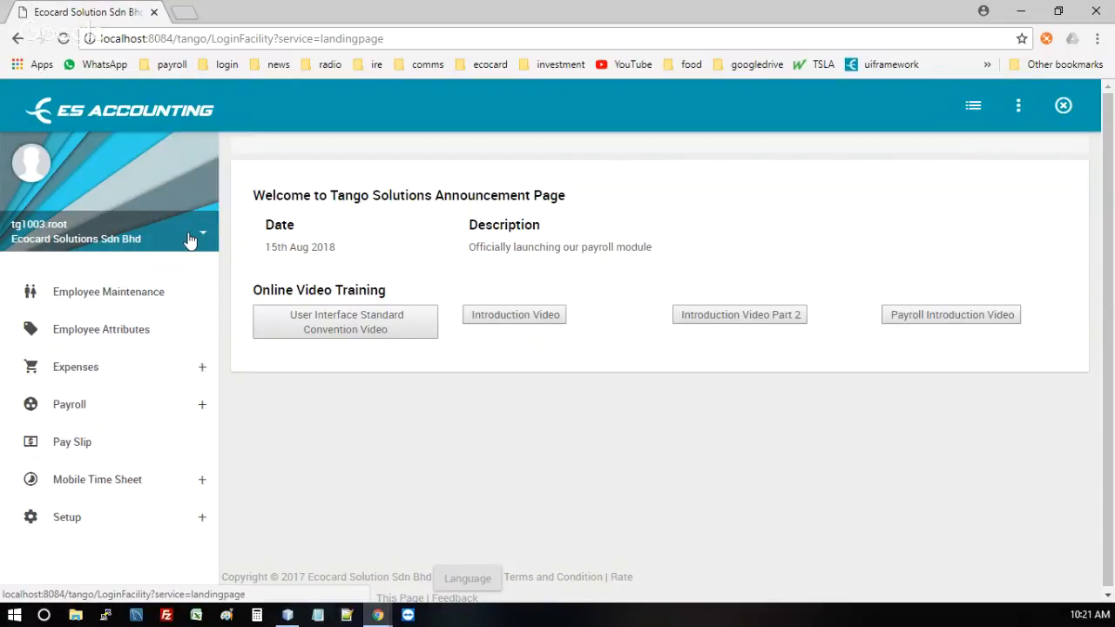
Step: Open the Backup & Restore service from the account menu
left_click(190, 238)
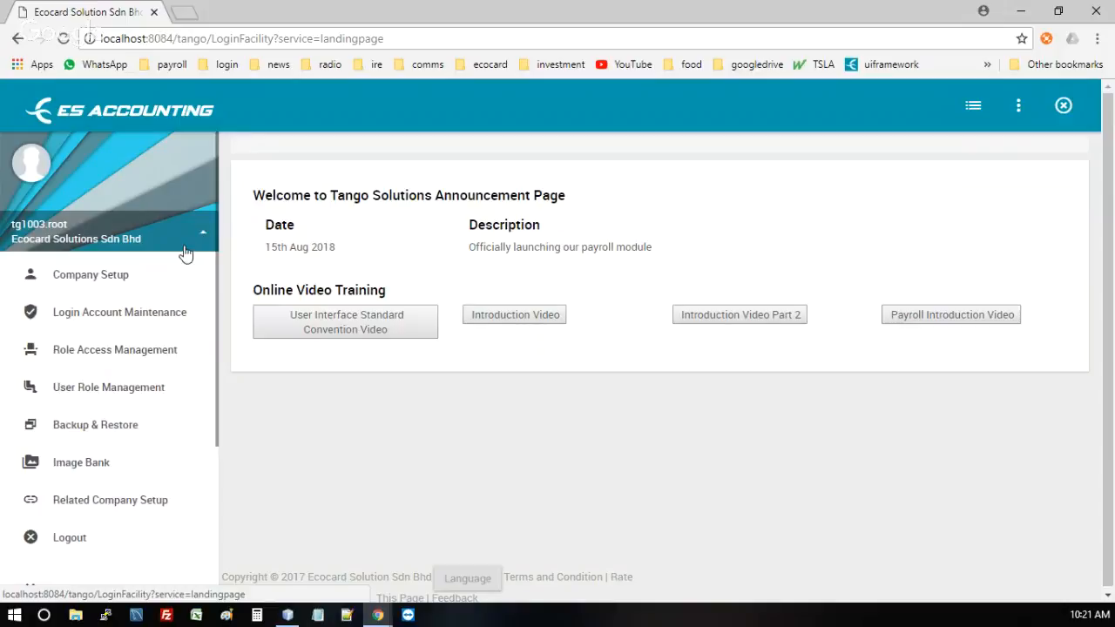
left_click(88, 434)
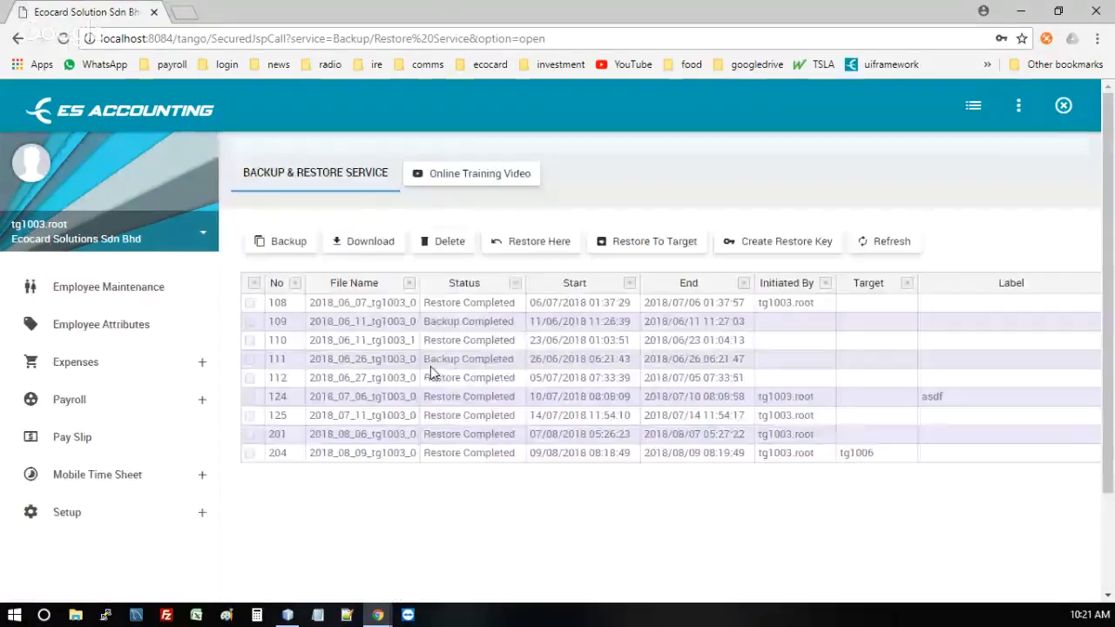
left_click(432, 373)
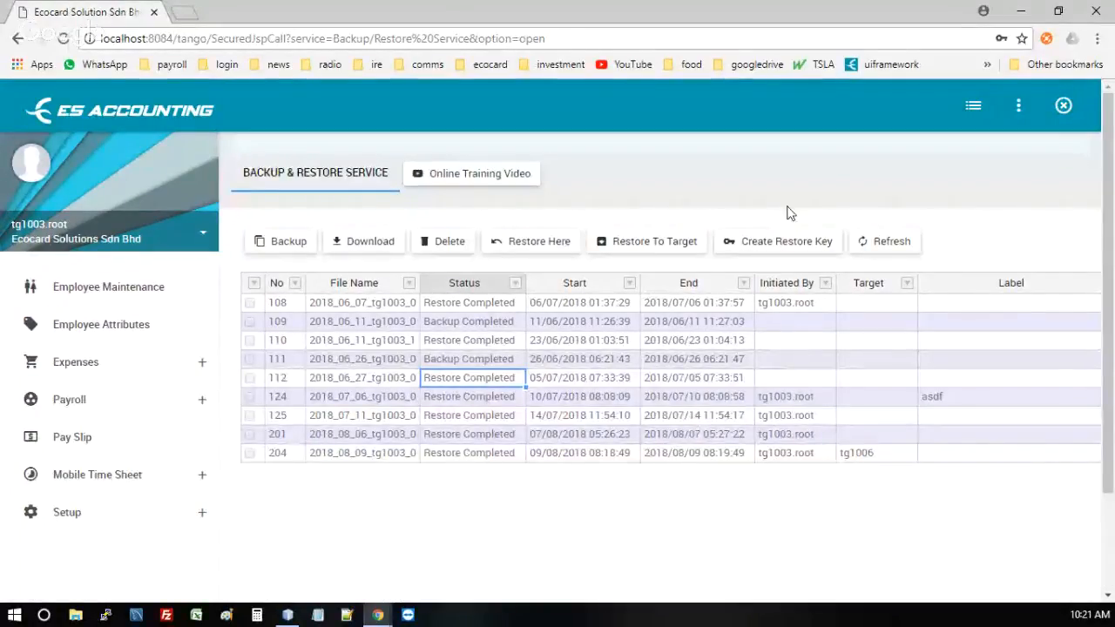
left_click(383, 381)
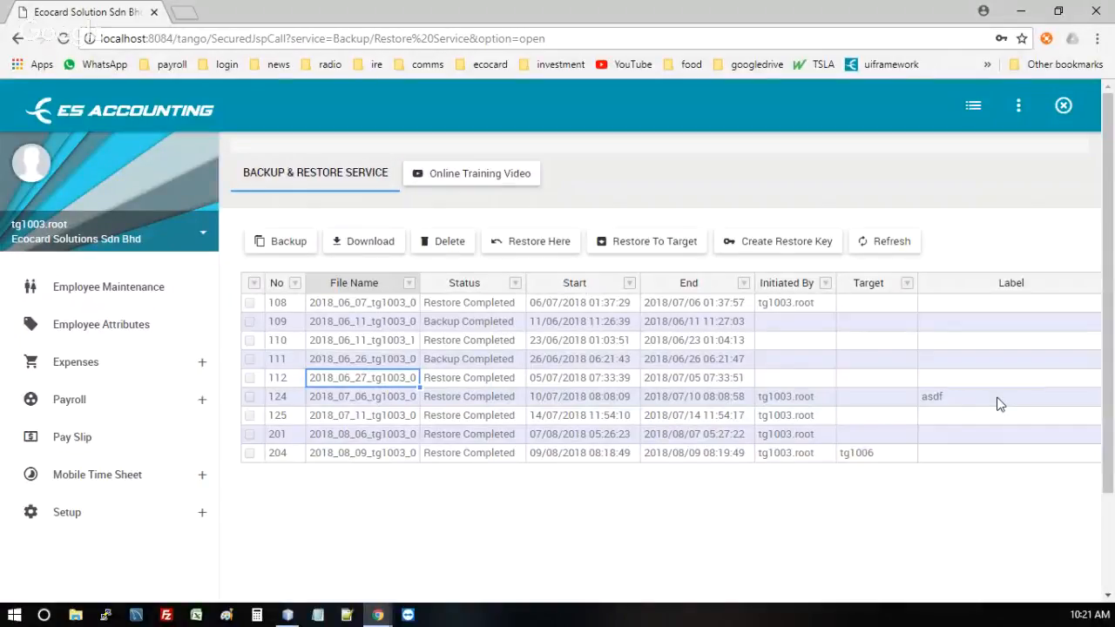
key("Up")
key("Up")
key("Left")
key("Right")
key("Left")
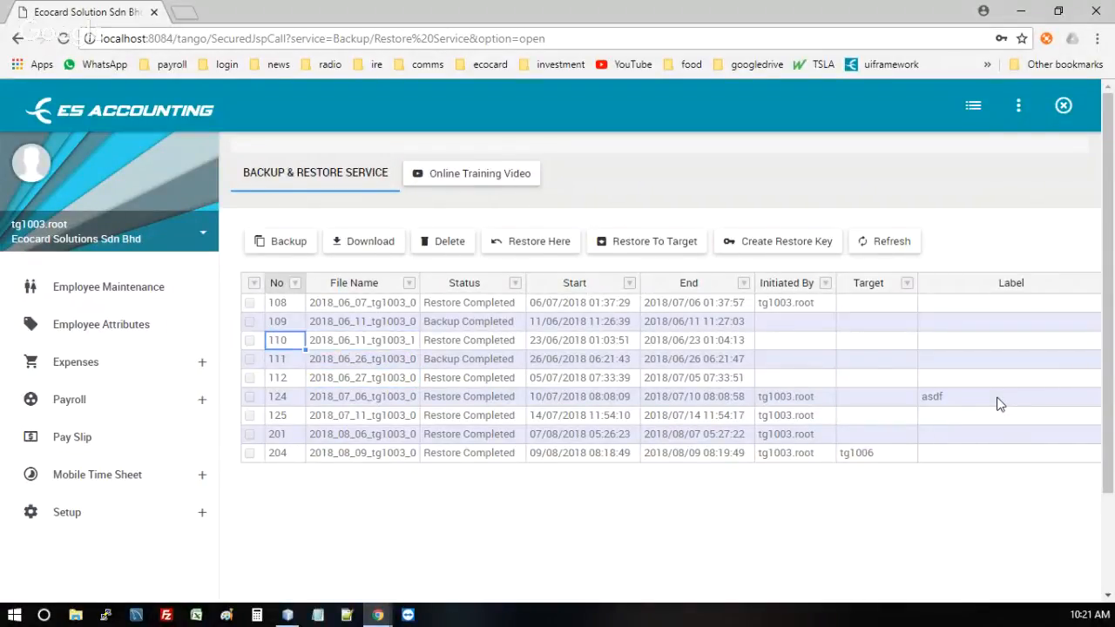
key("Down")
key("Down")
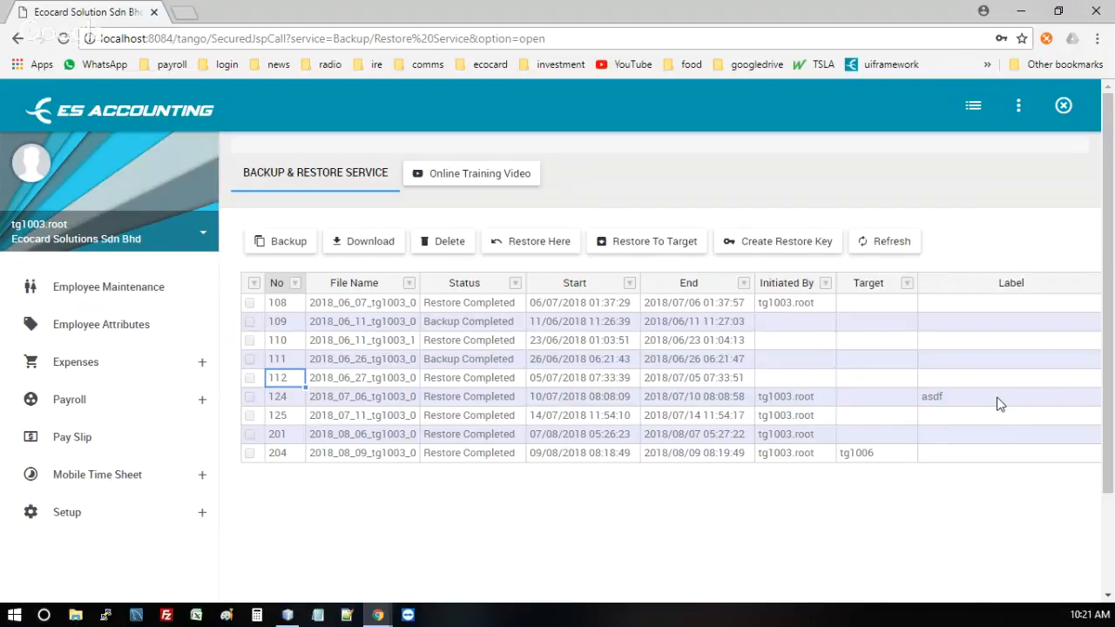
key("Down")
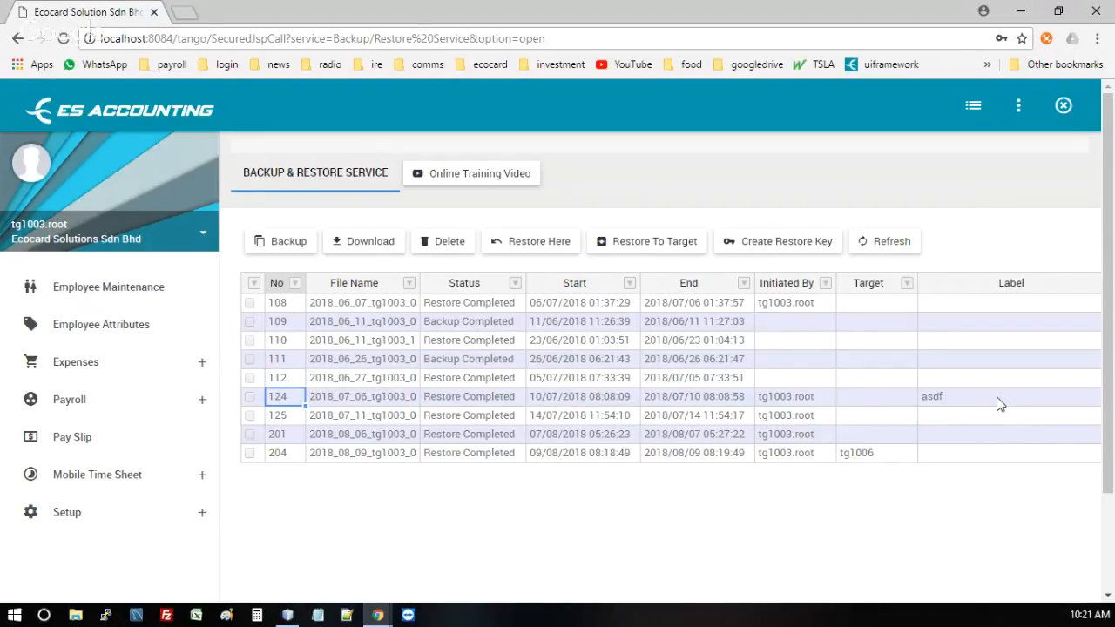
key("Down")
key("Down")
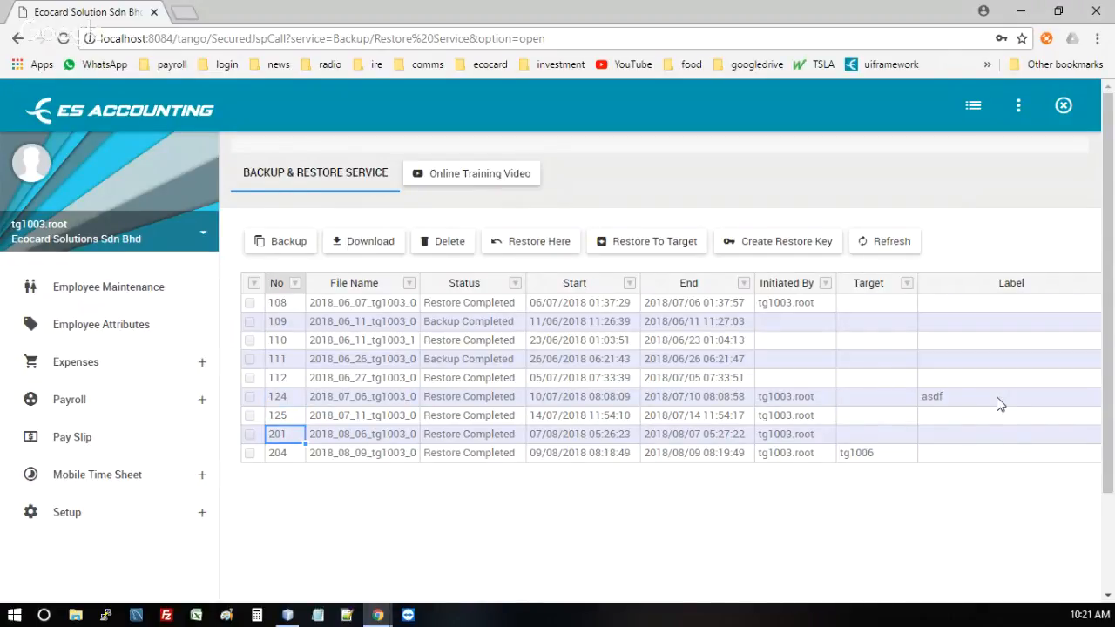
key("Down")
key("Up")
key("Up")
key("Right")
key("Right")
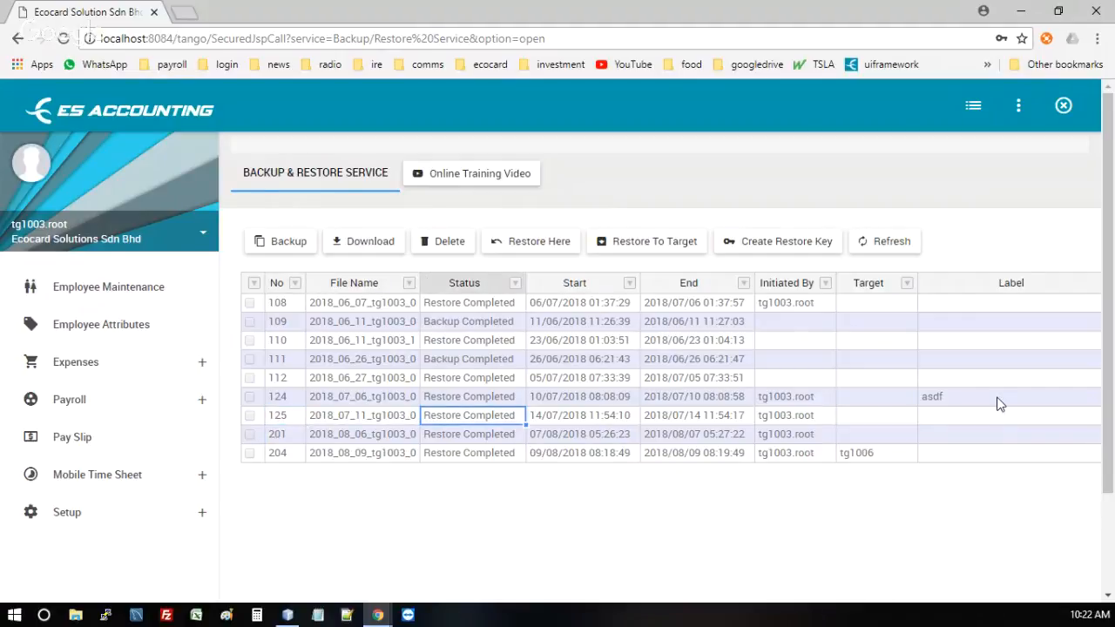
key("Up")
key("Up")
key("Up")
key("Up")
key("Left")
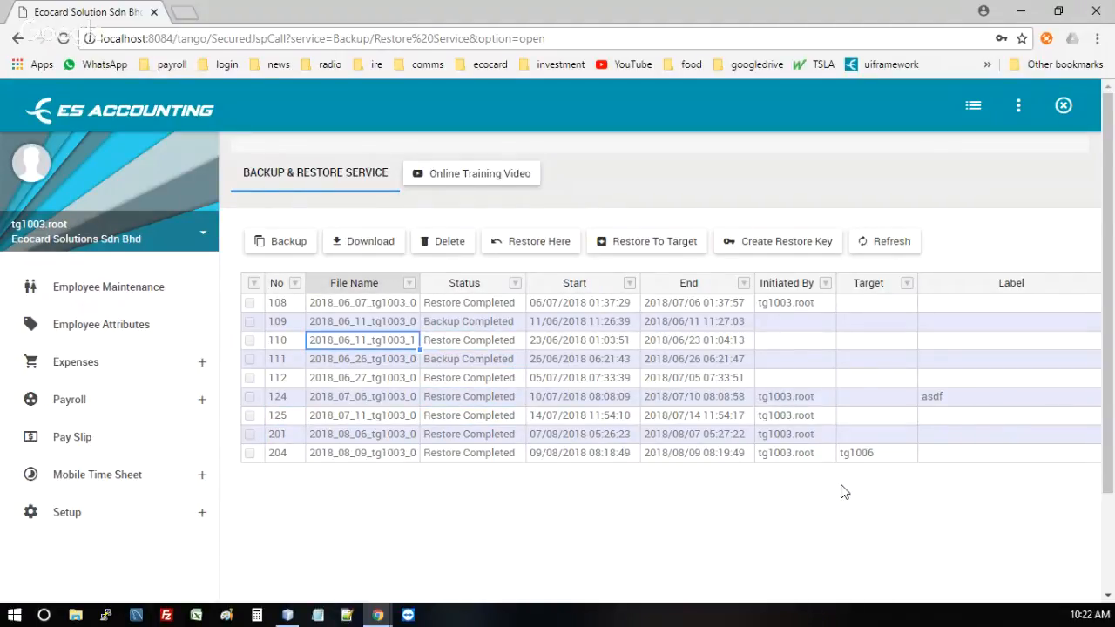
key("Left")
key("Down")
key("Down")
key("Down")
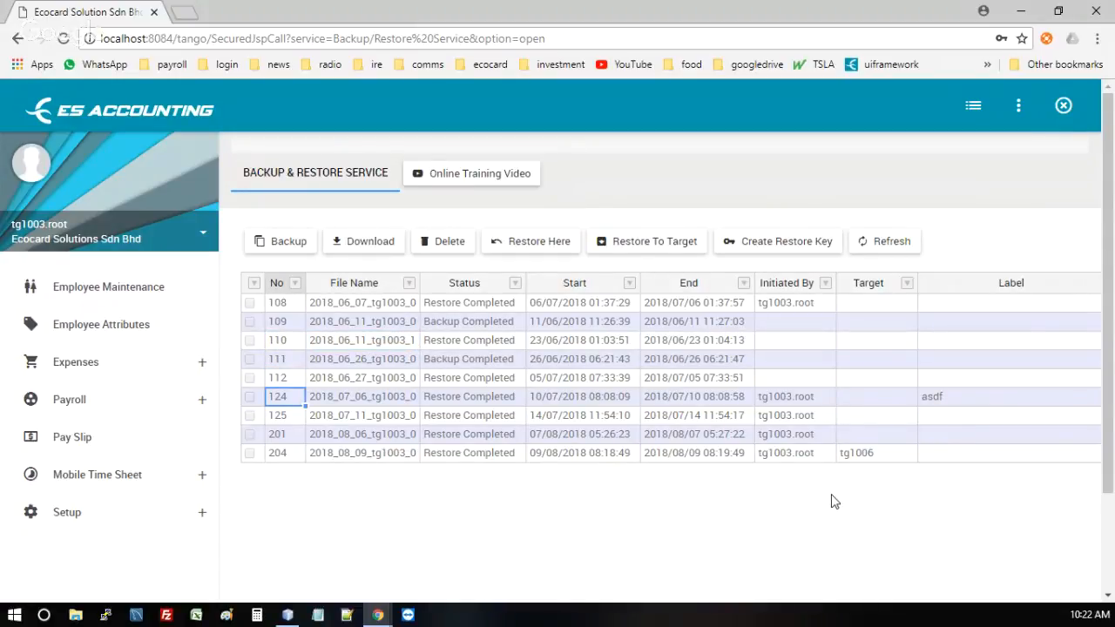
key("Up")
key("Up")
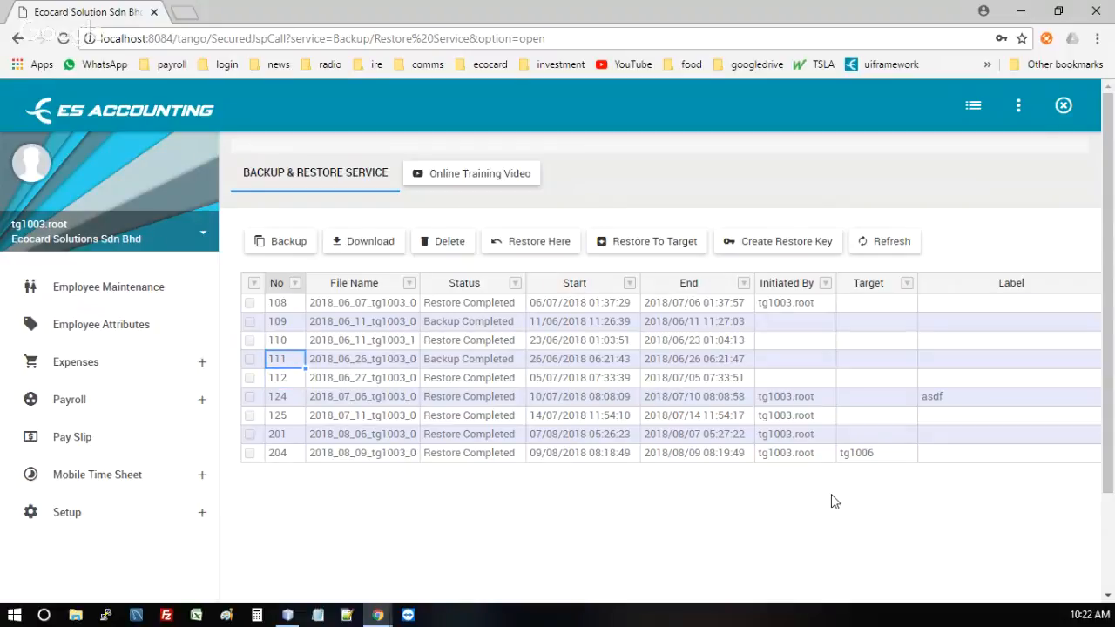
key("Right")
key("Up")
key("Up")
key("Down")
key("Down")
key("Down")
key("Down")
key("Down")
key("Down")
key("Up")
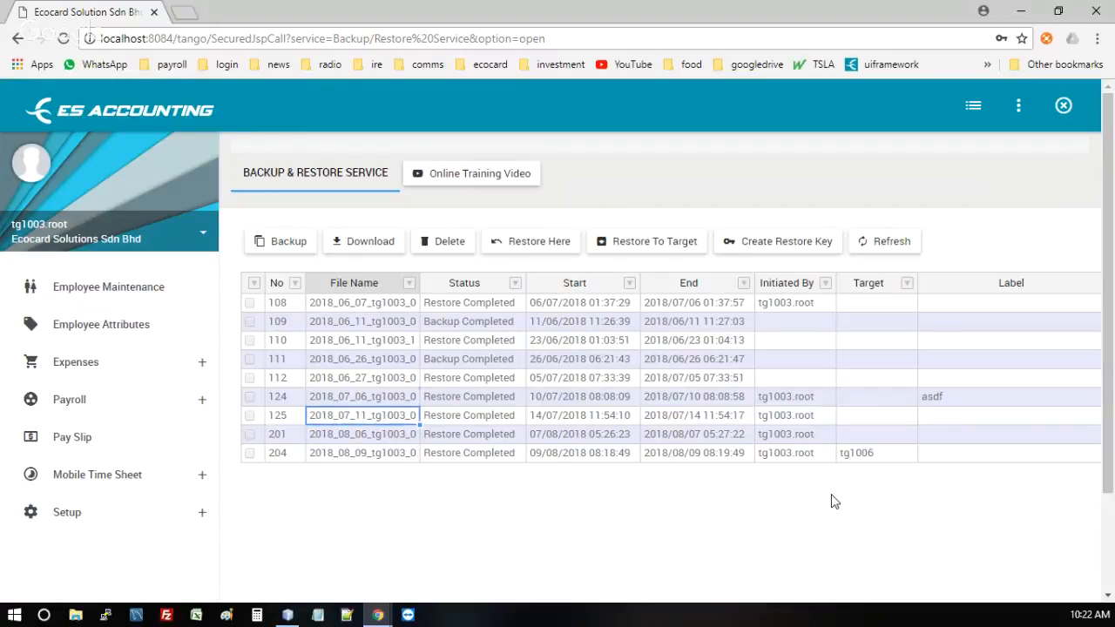
key("Up")
key("Up")
key("Right")
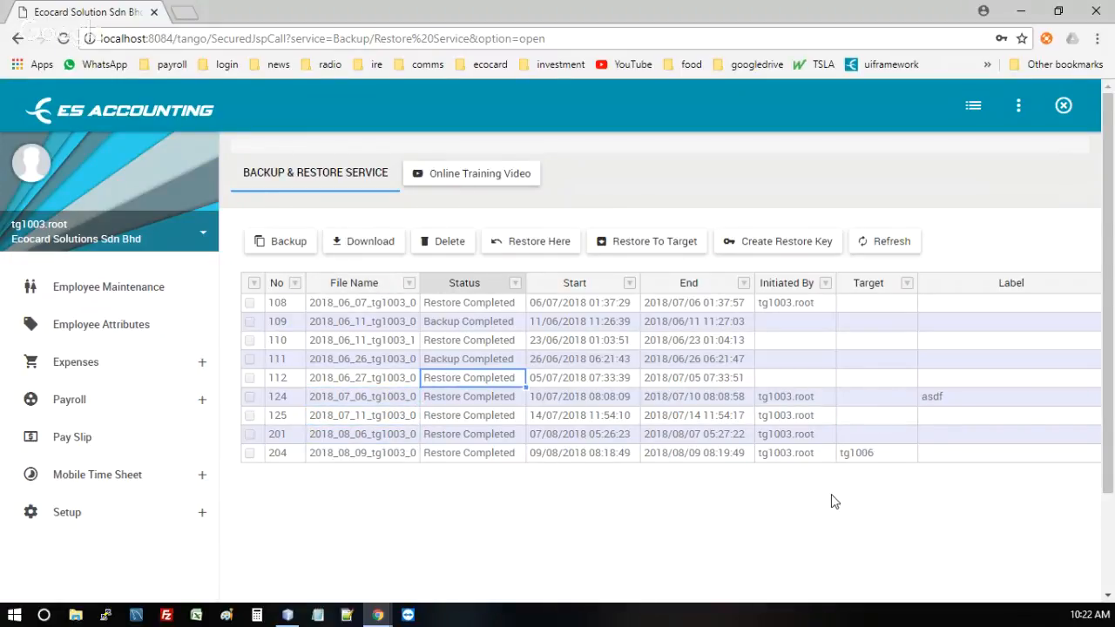
key("Up")
key("Up")
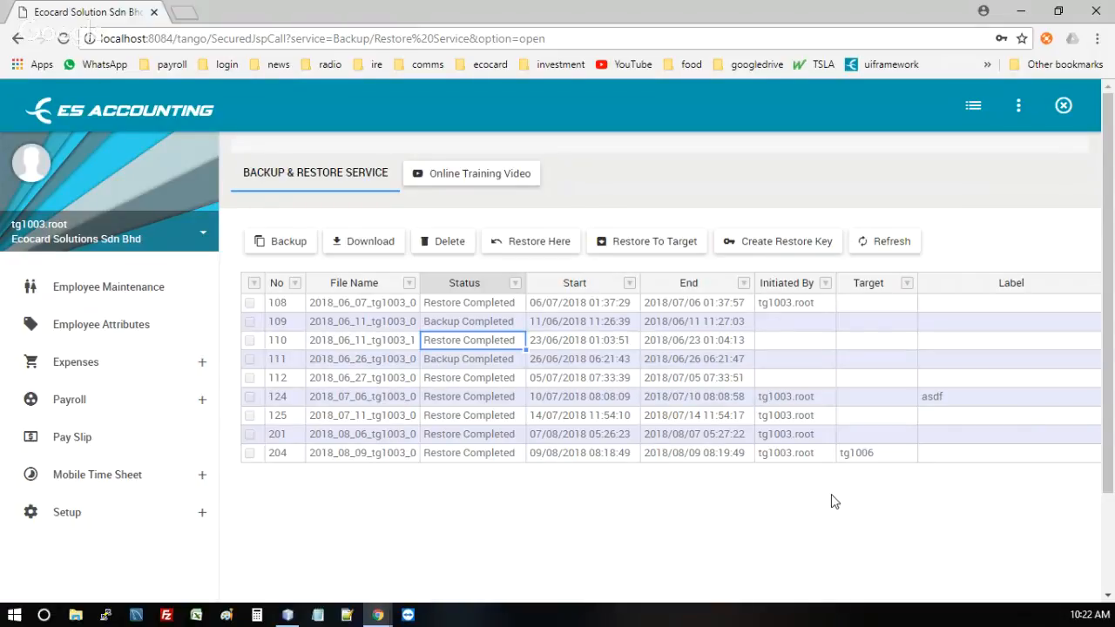
key("Up")
key("Down")
key("Down")
key("Down")
key("Down")
key("Right")
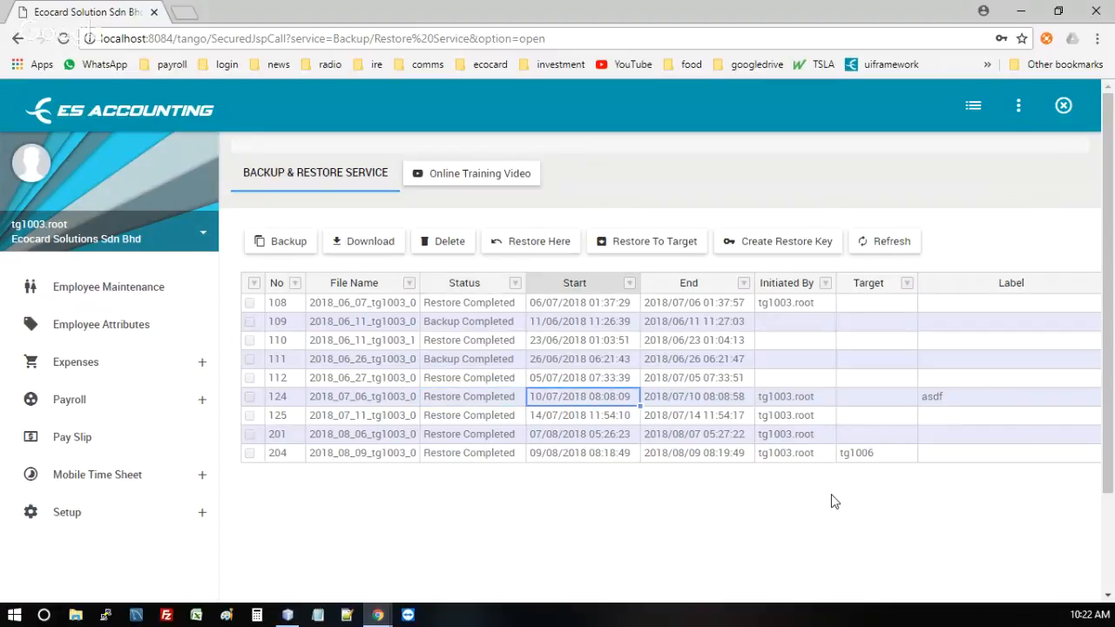
key("Right")
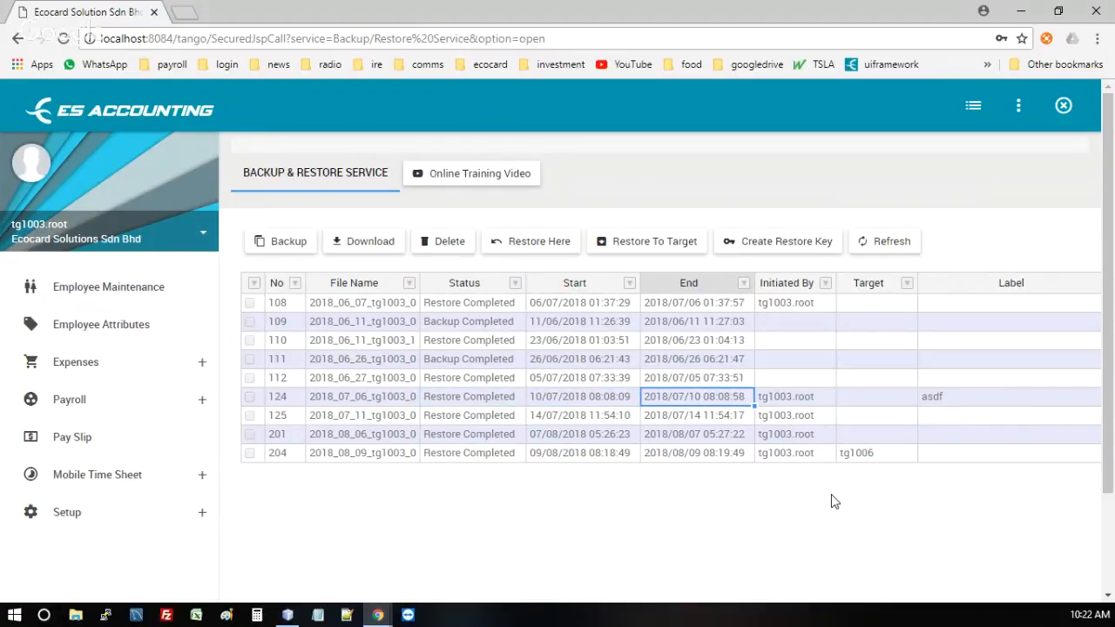
key("Left")
key("Down")
key("Down")
key("Down")
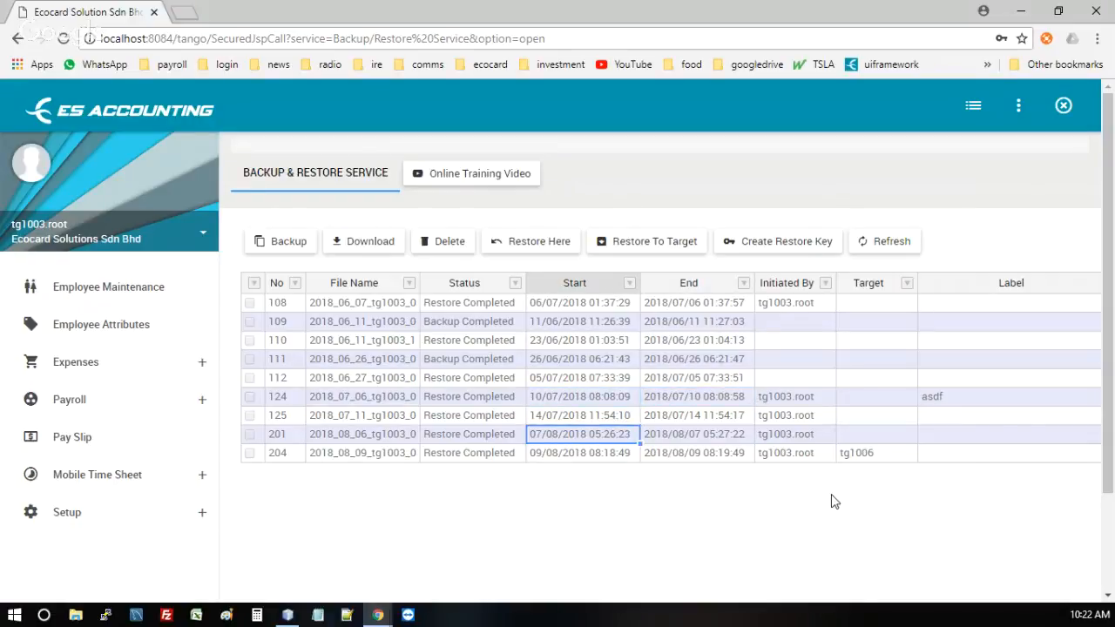
key("Right")
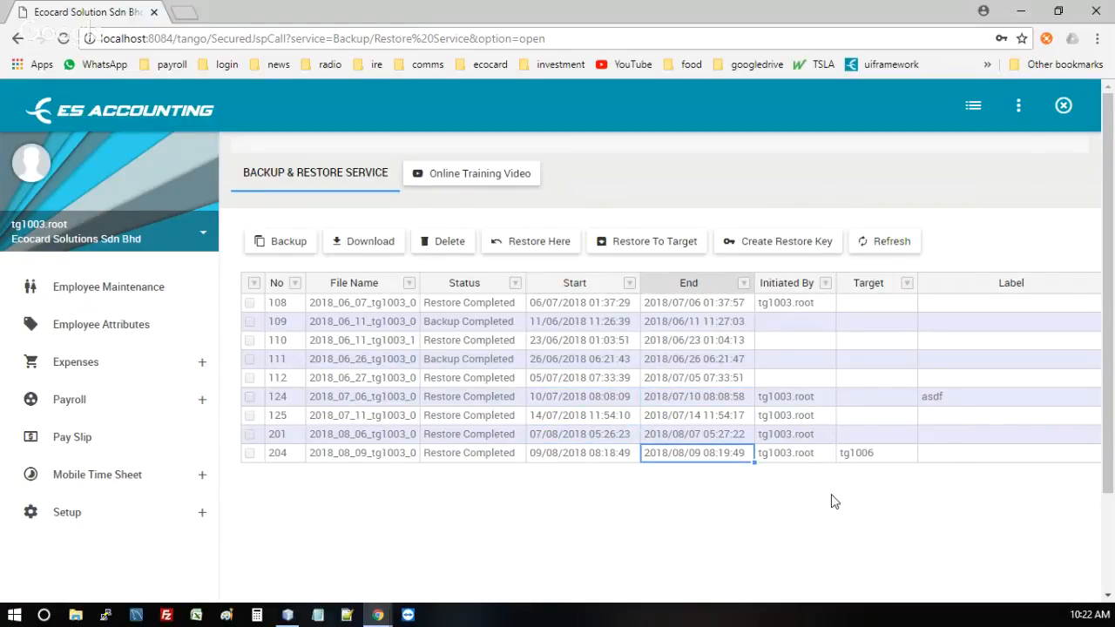
key("Right")
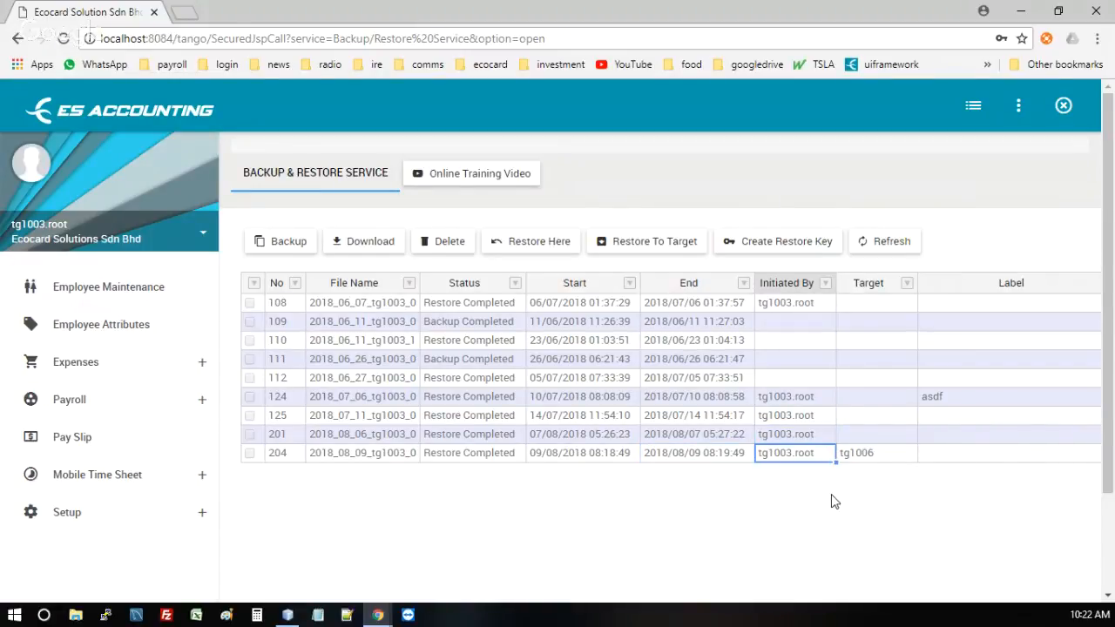
key("Right")
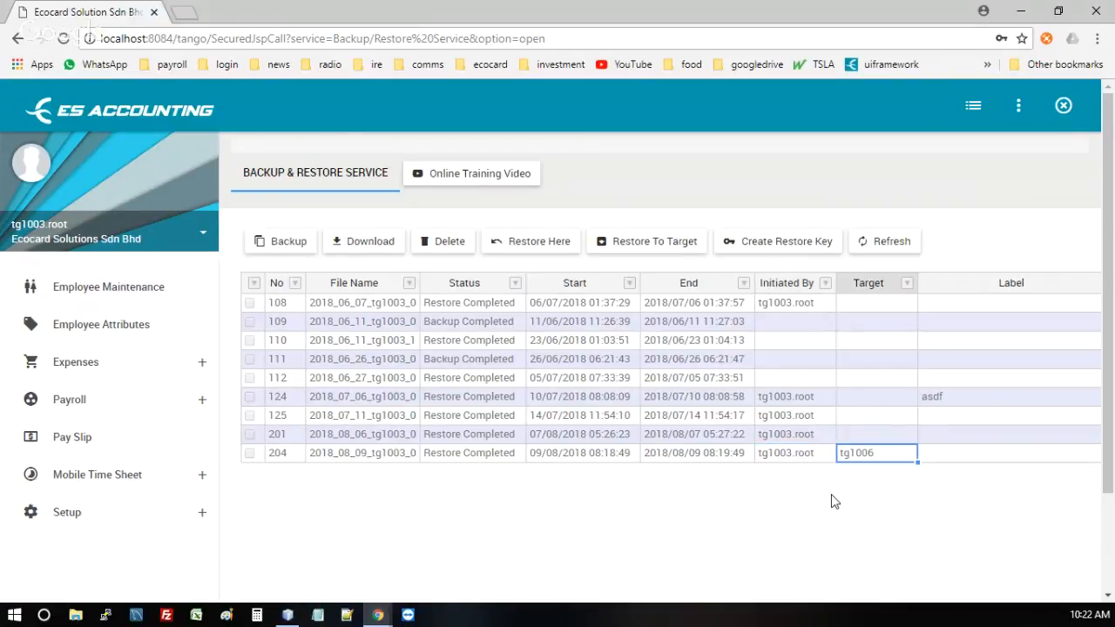
key("Left")
key("Left")
key("Left")
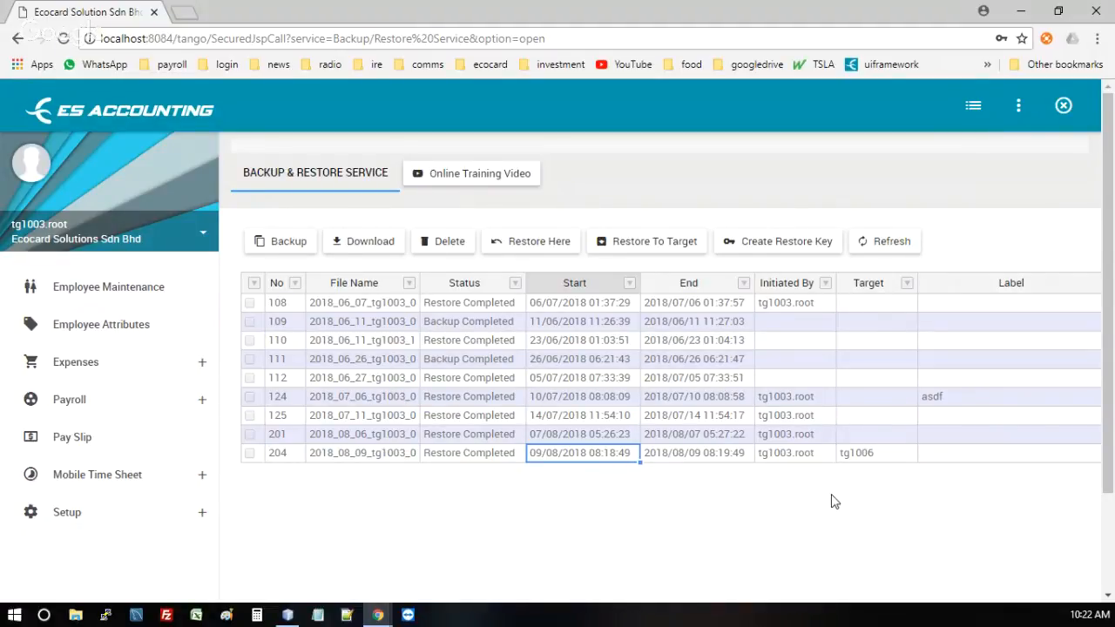
key("Left")
key("Right")
key("Right")
key("Right")
key("Right")
key("Right")
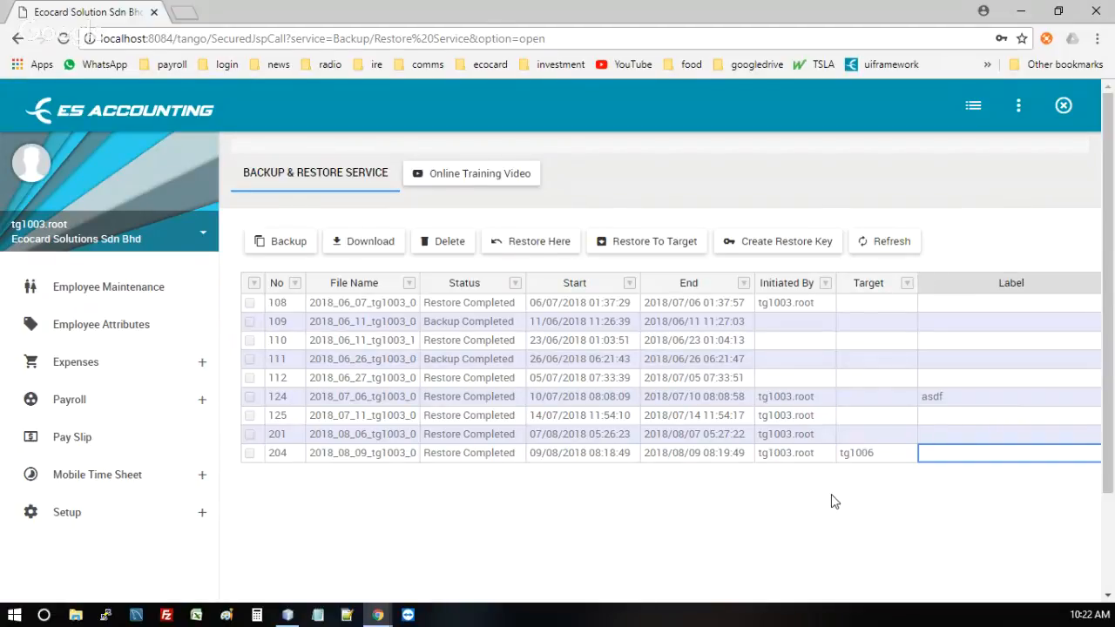
key("Left")
key("Left")
key("Left")
key("Left")
key("Left")
key("Left")
key("Right")
key("Right")
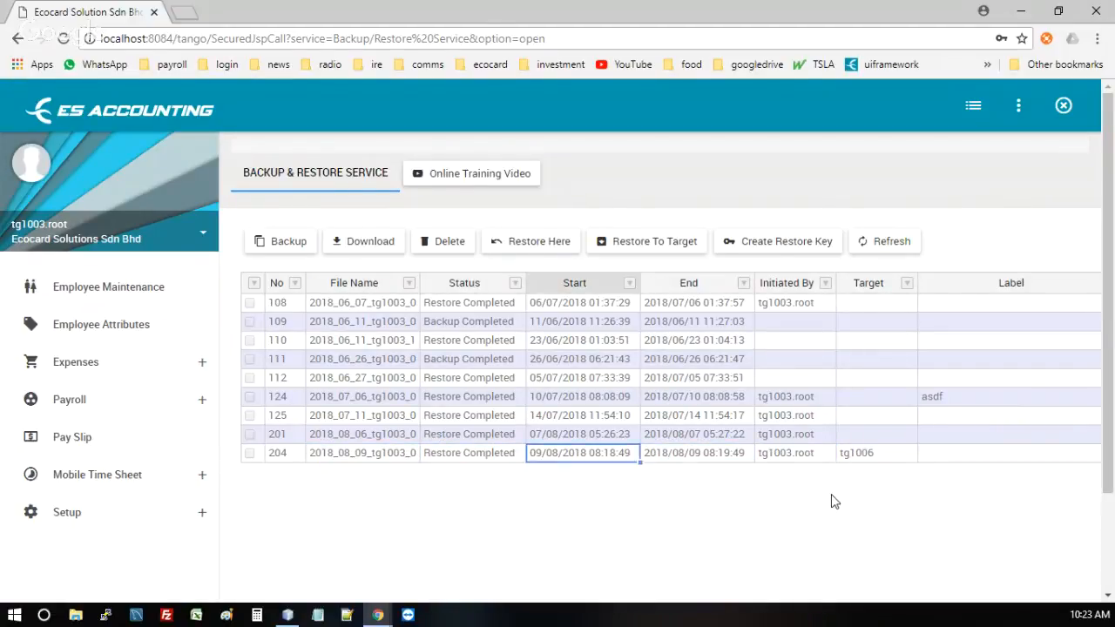
key("Right")
key("Right")
key("Right")
key("Right")
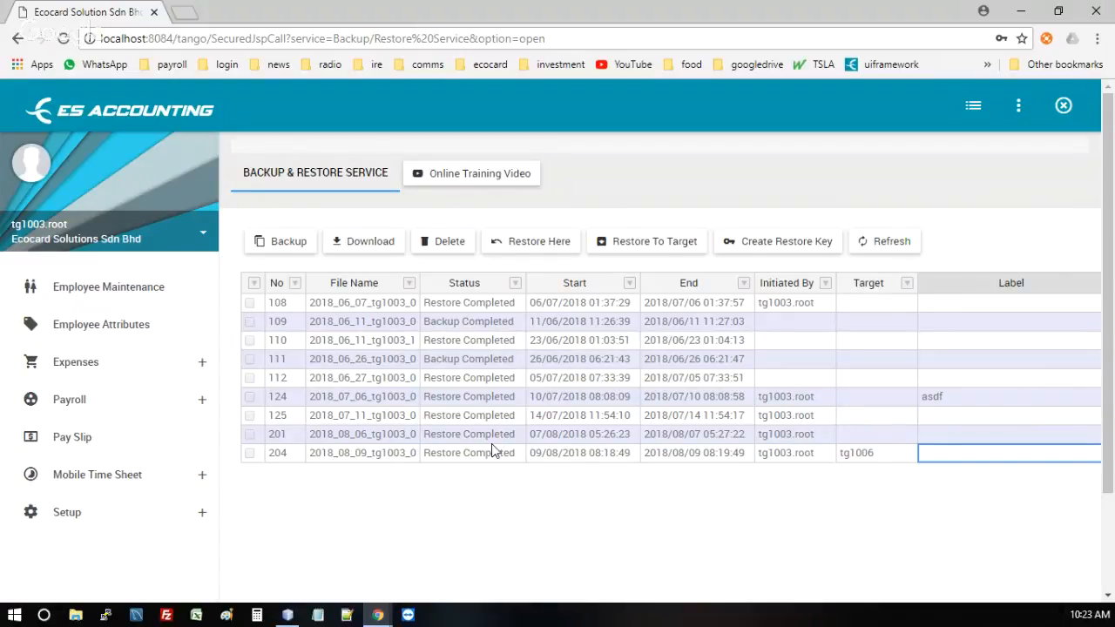
Step: Start a new backup labelled 'testing' and acknowledge the queuing notice
left_click(289, 247)
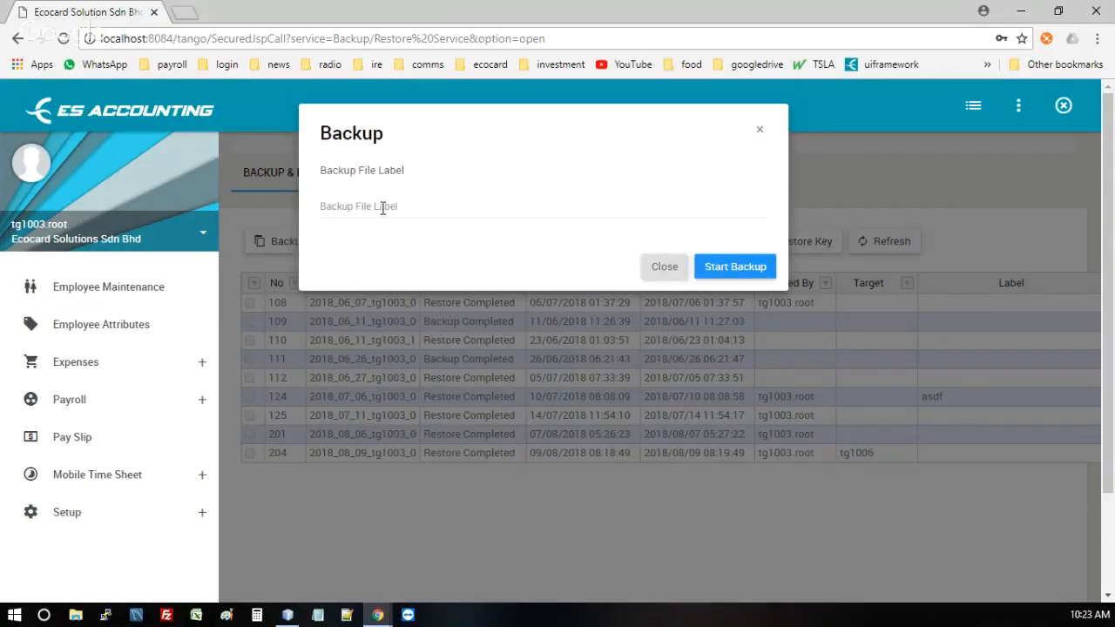
type("t")
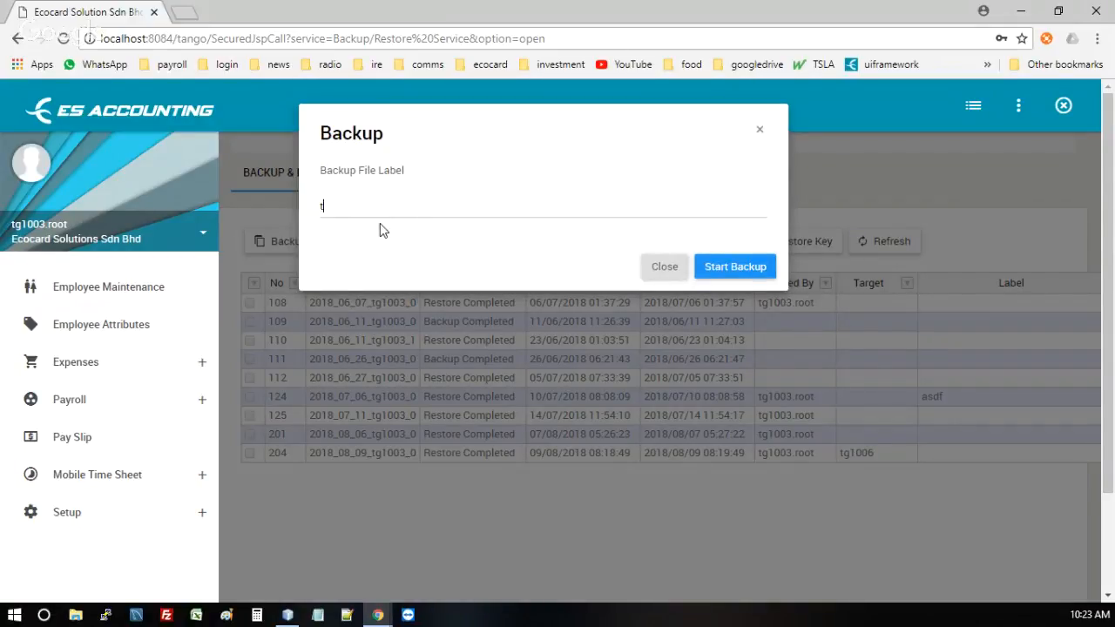
type("esting")
left_click(730, 268)
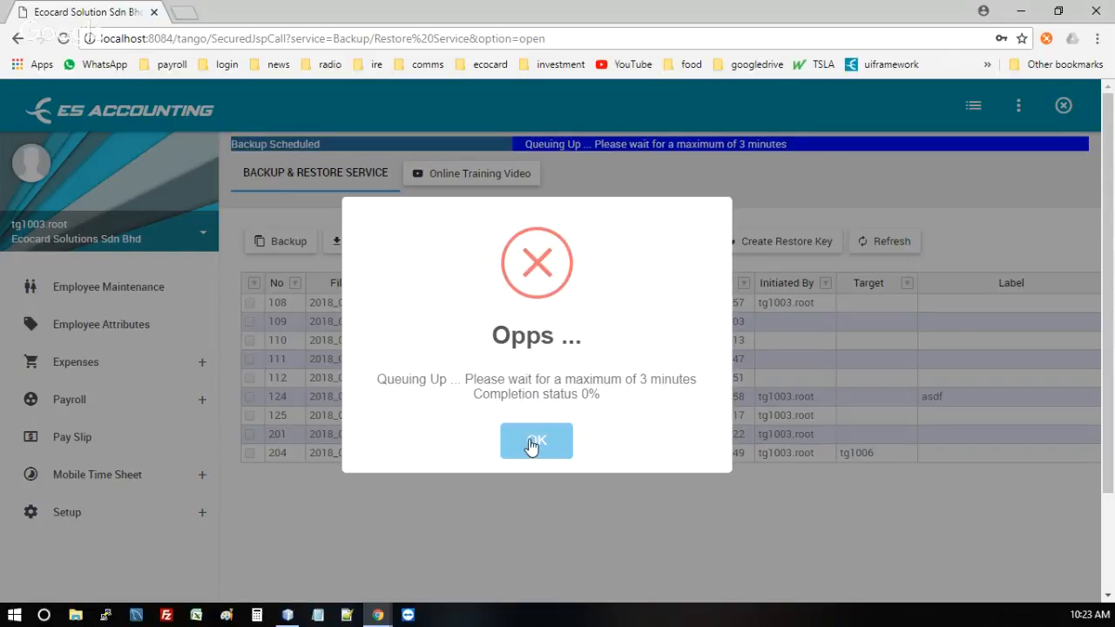
left_click(532, 444)
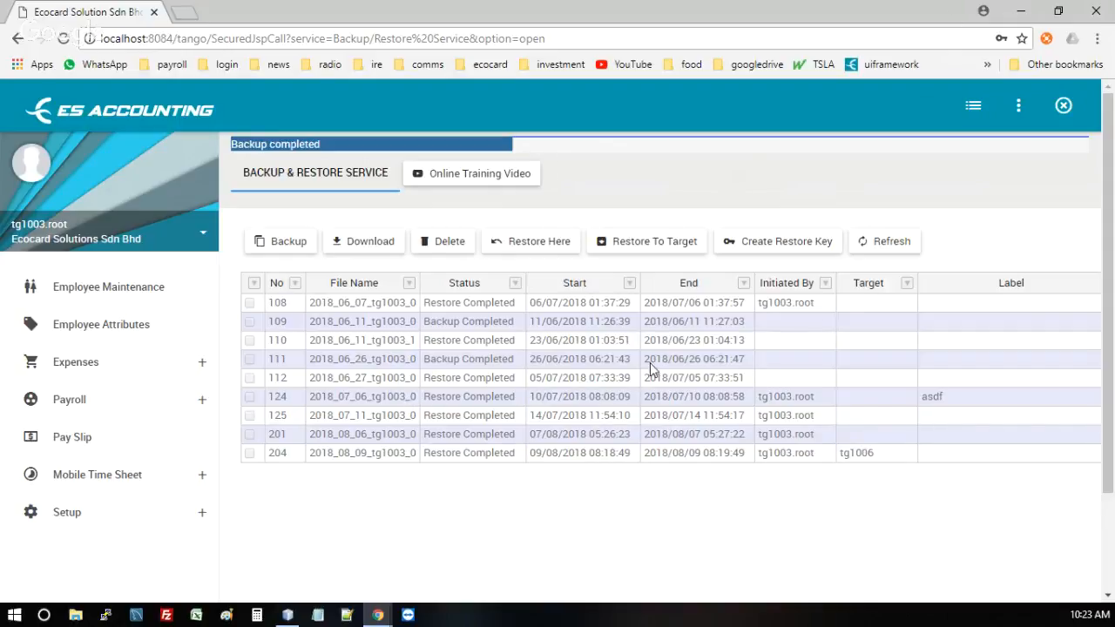
Step: Reload the backup list, review row 205's testing backup details, and tick its checkbox
right_click(726, 178)
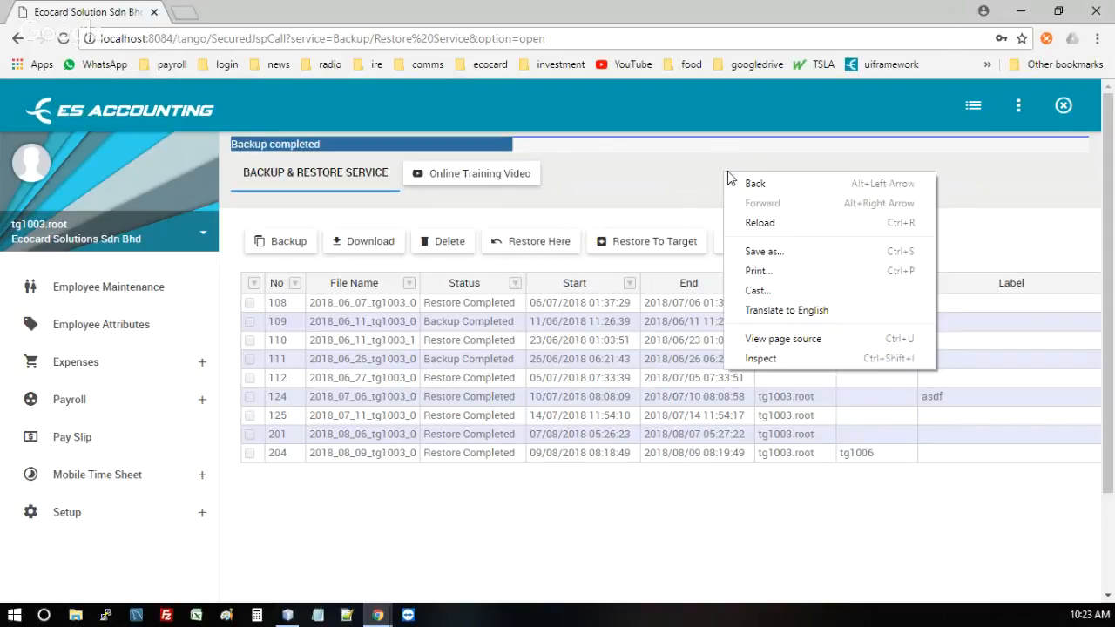
left_click(759, 223)
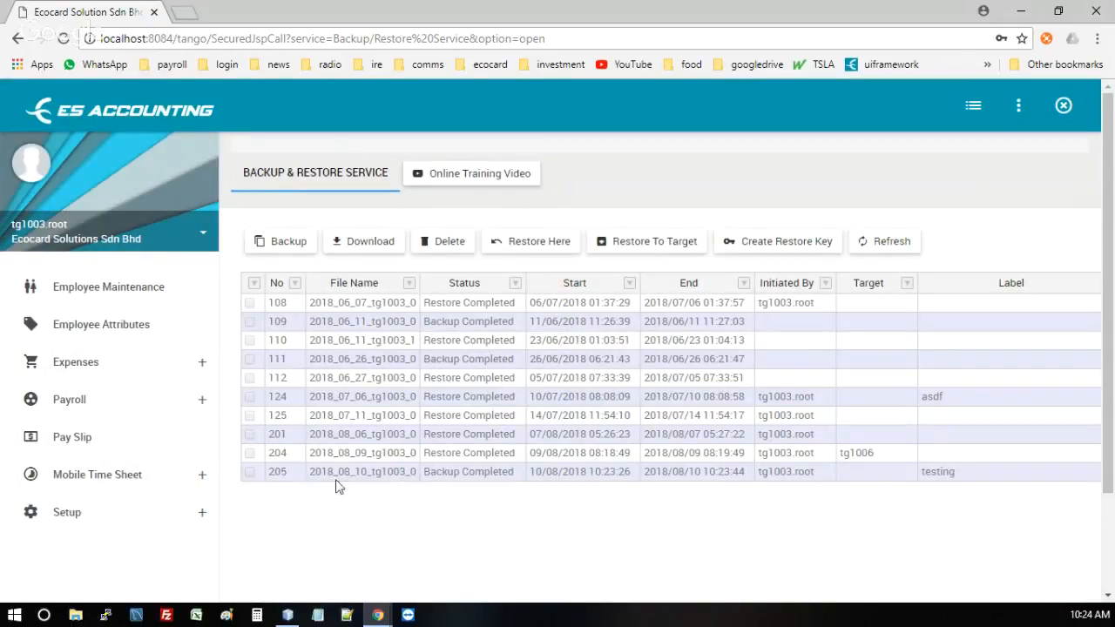
left_click(361, 471)
left_click(577, 471)
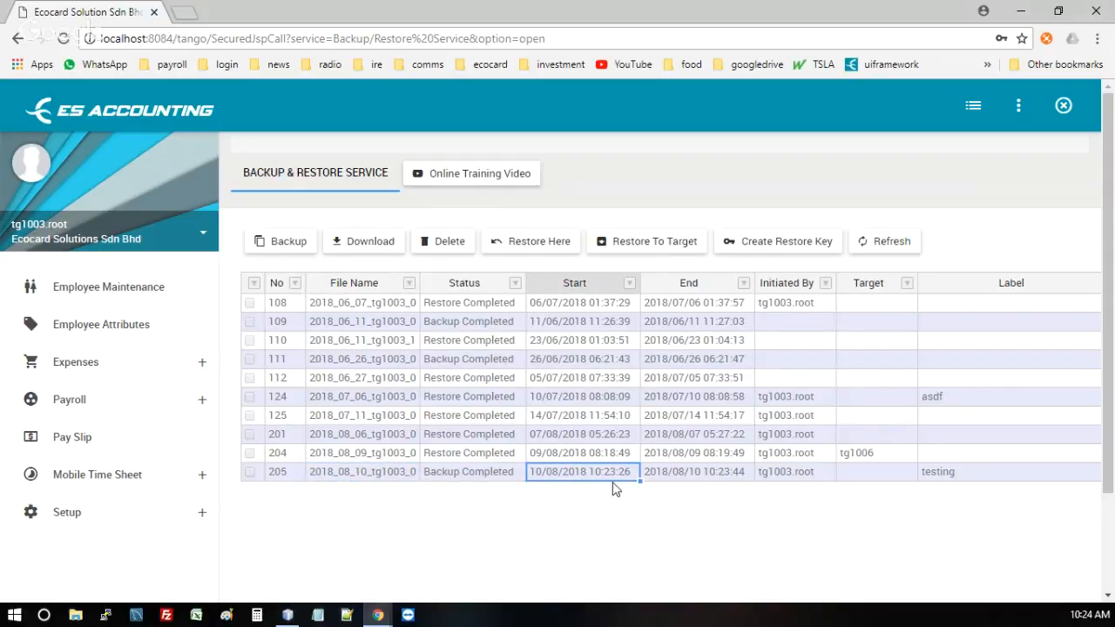
left_click(940, 475)
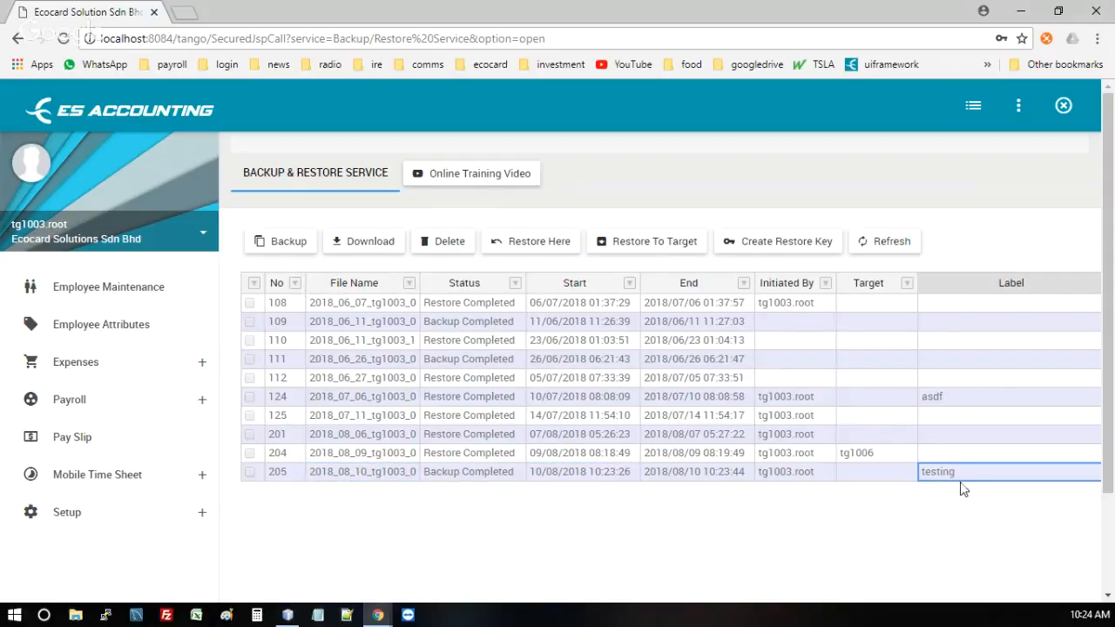
left_click(864, 477)
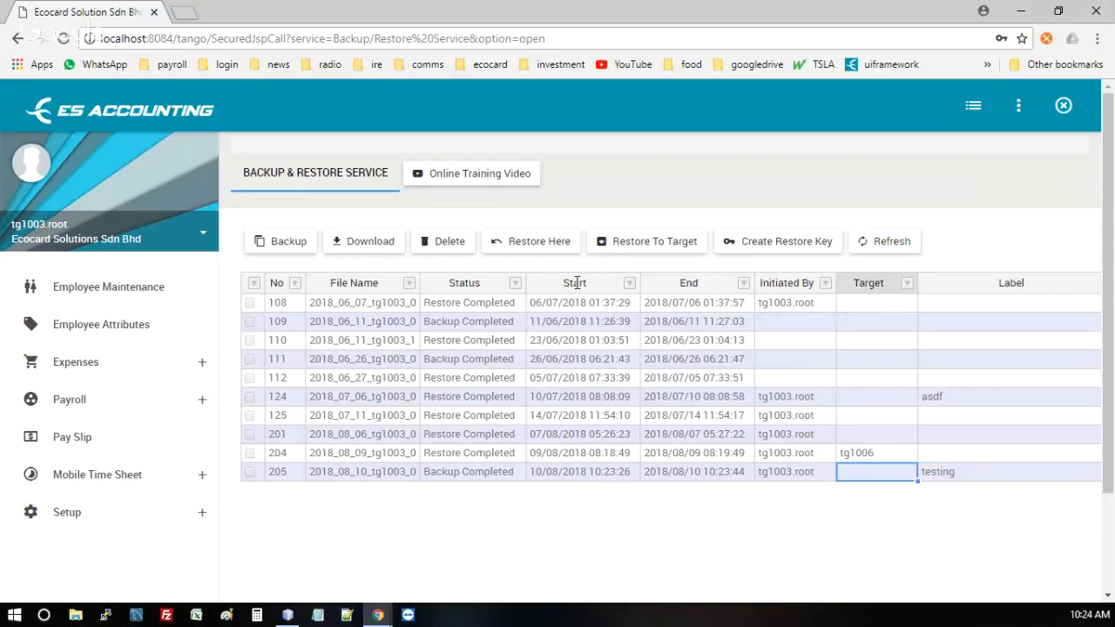
left_click(249, 471)
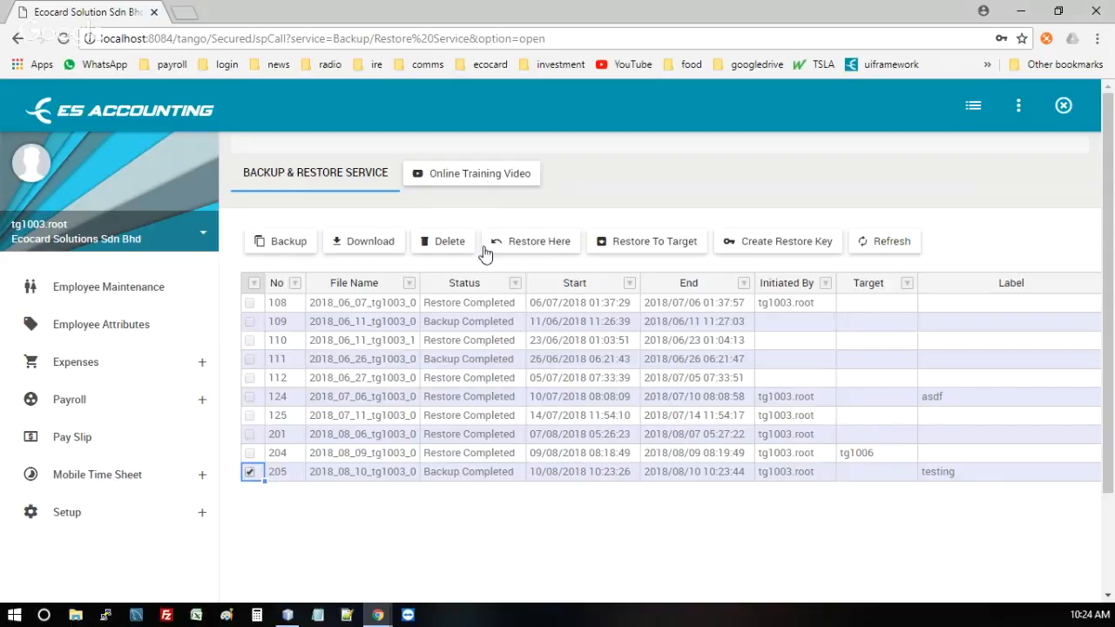
Step: Restore the testing backup (job 205) into this company and confirm the restore
left_click(549, 250)
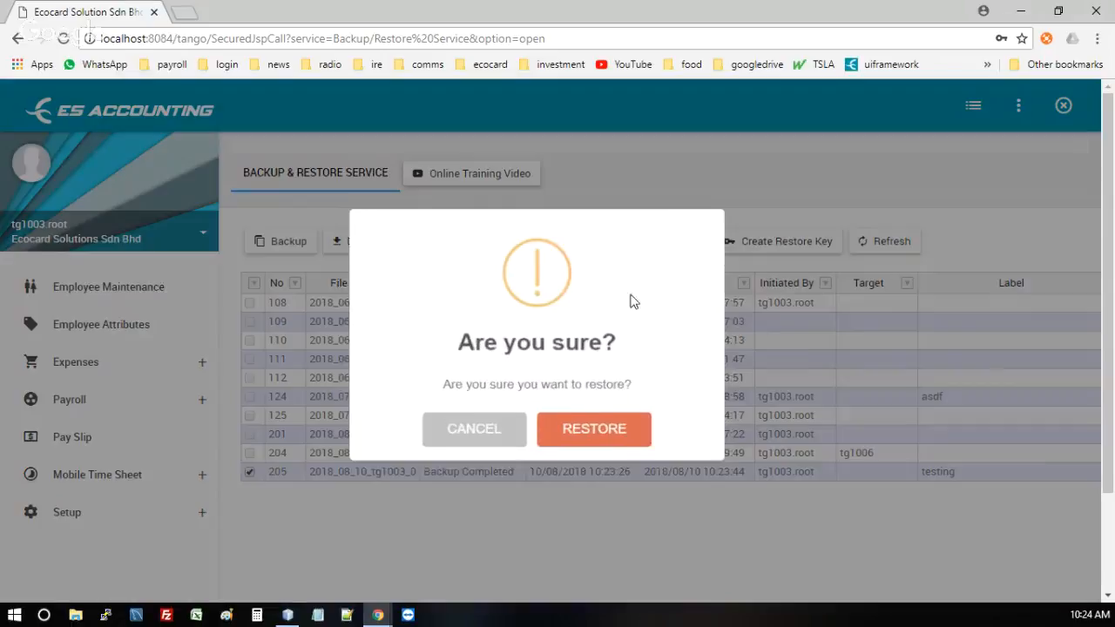
left_click(583, 445)
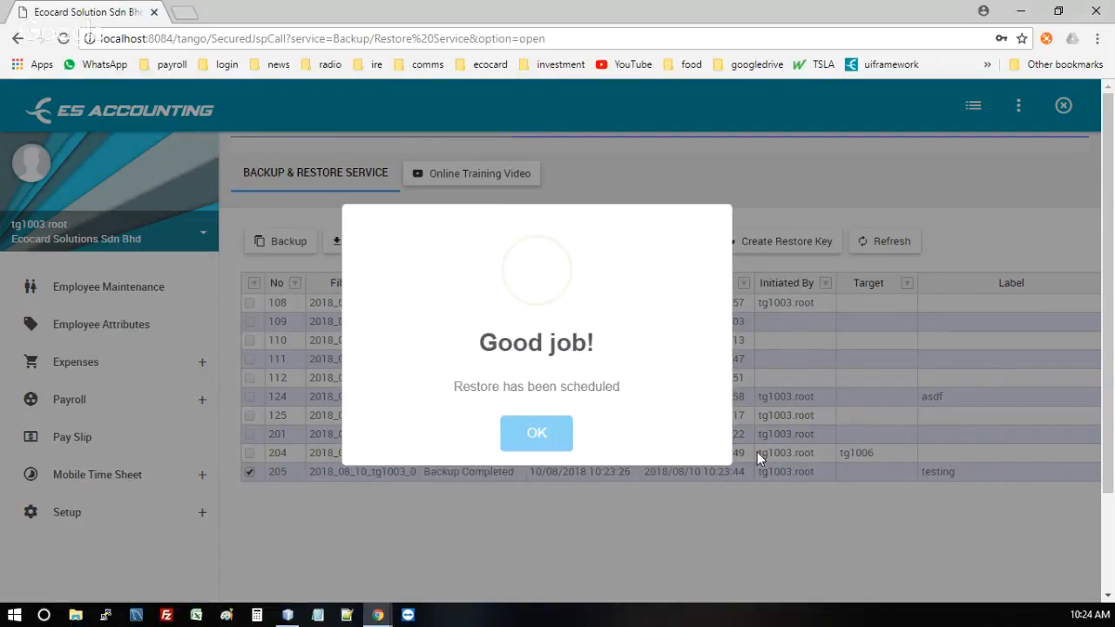
left_click(537, 436)
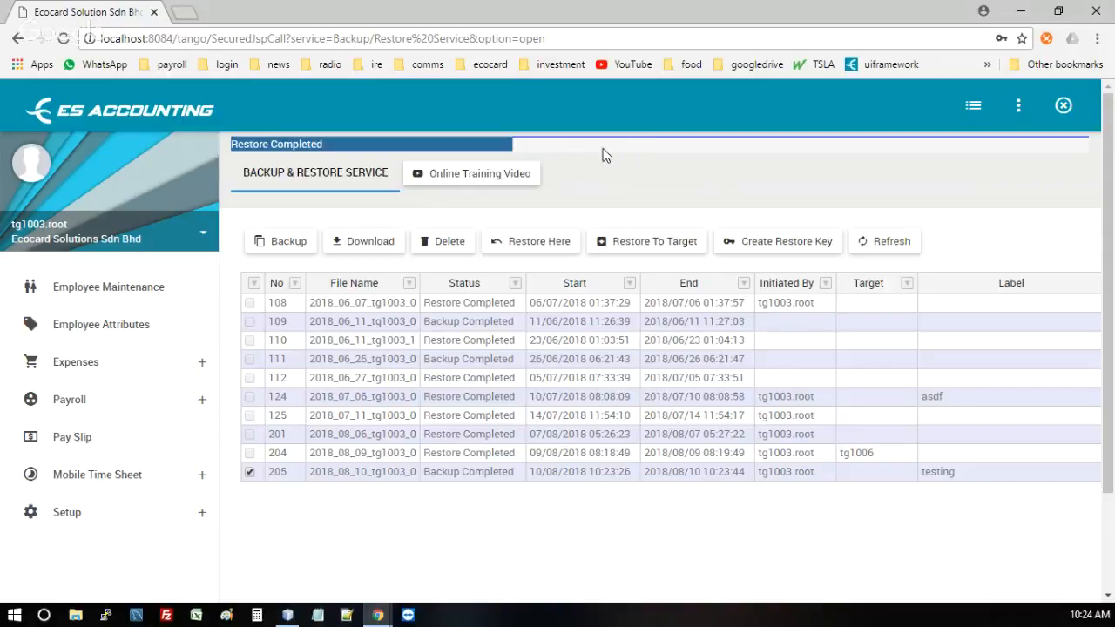
Step: Switch to the Default Company and open its Backup & Restore page
left_click(1016, 110)
left_click(1001, 112)
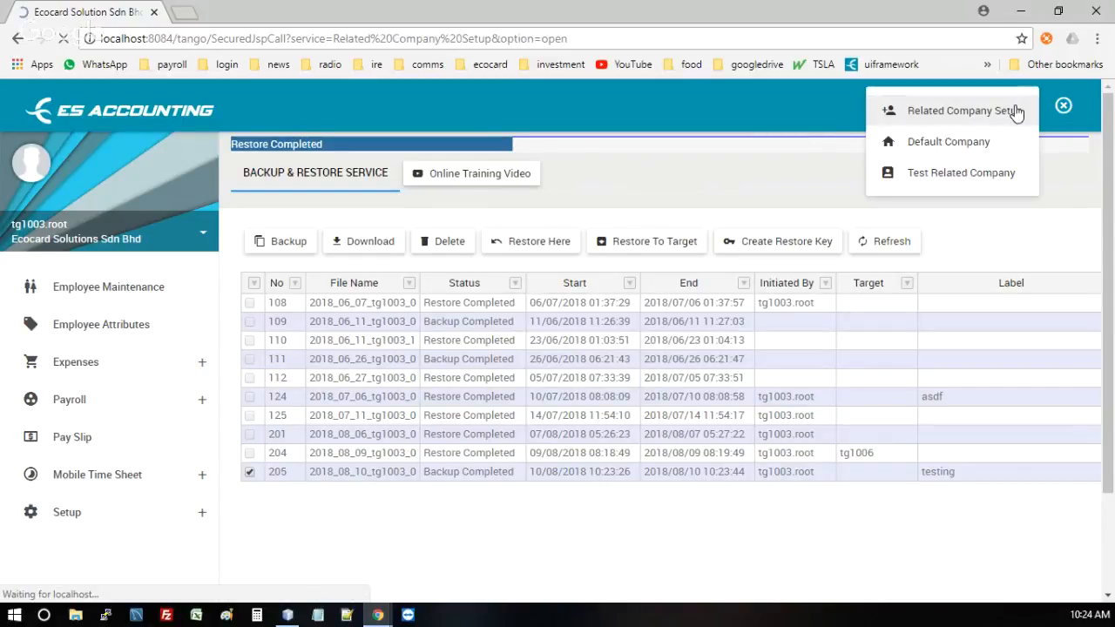
left_click(1015, 116)
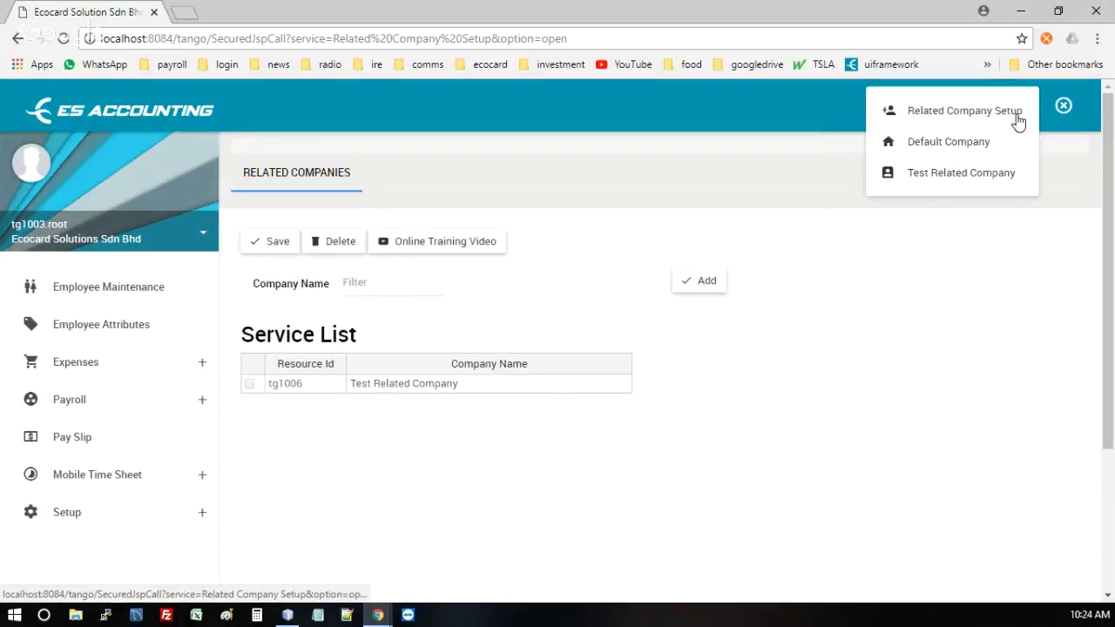
left_click(952, 150)
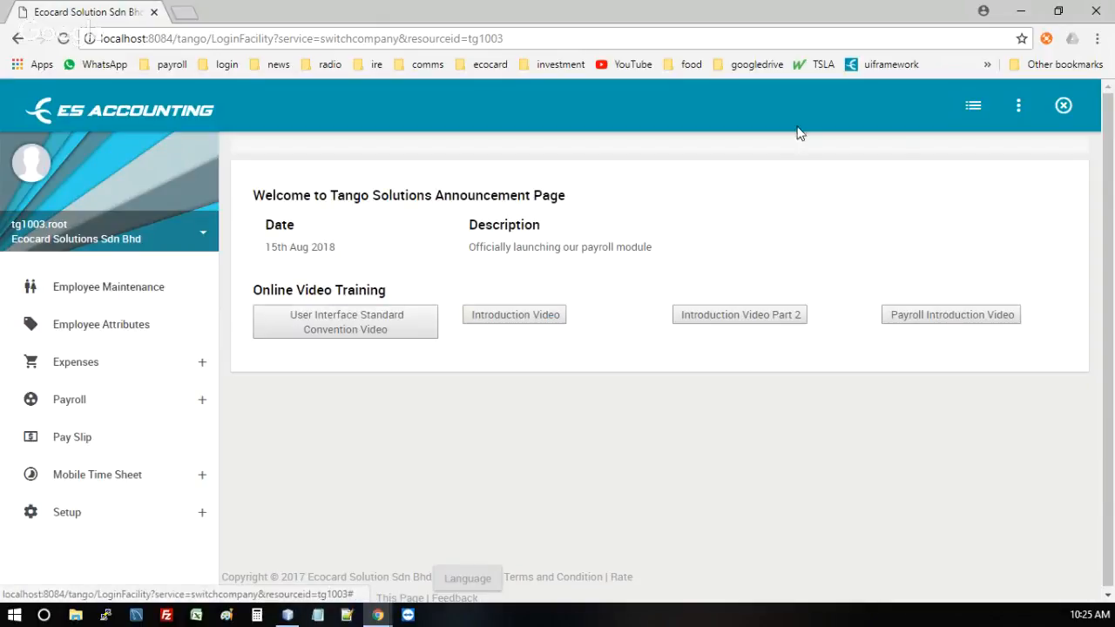
left_click(75, 247)
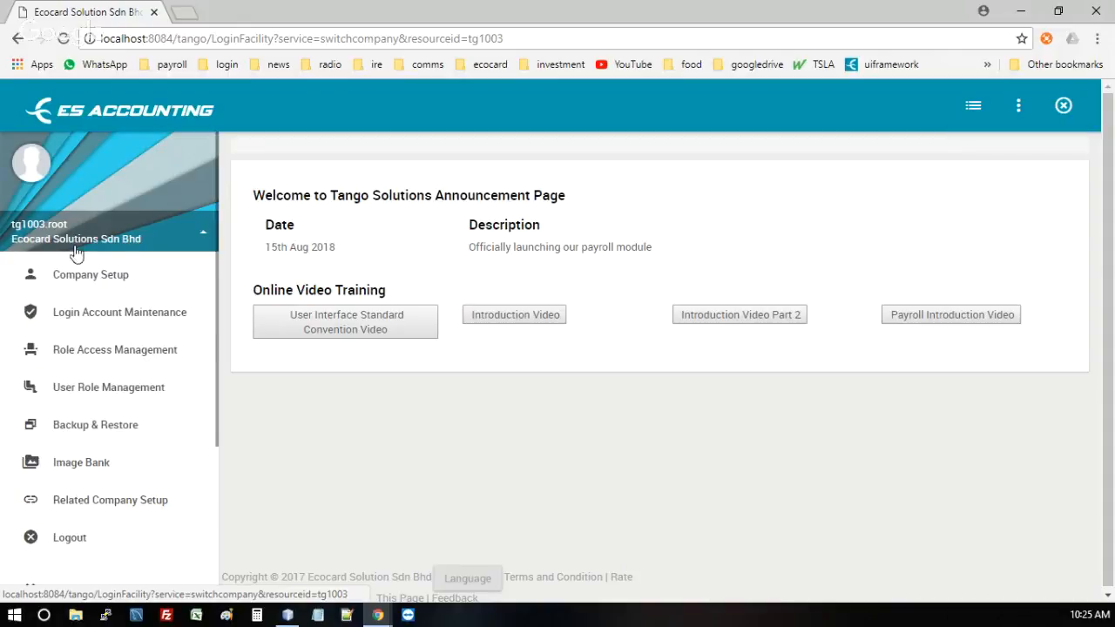
left_click(88, 434)
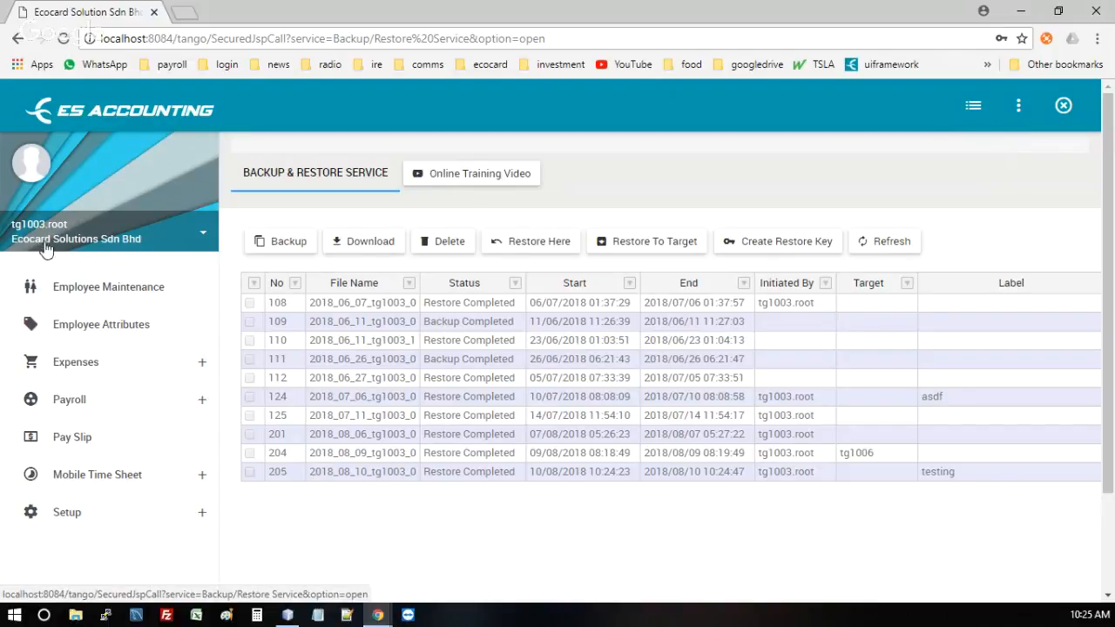
Step: Switch to Test Related Company and open its empty Backup & Restore list
left_click(1019, 106)
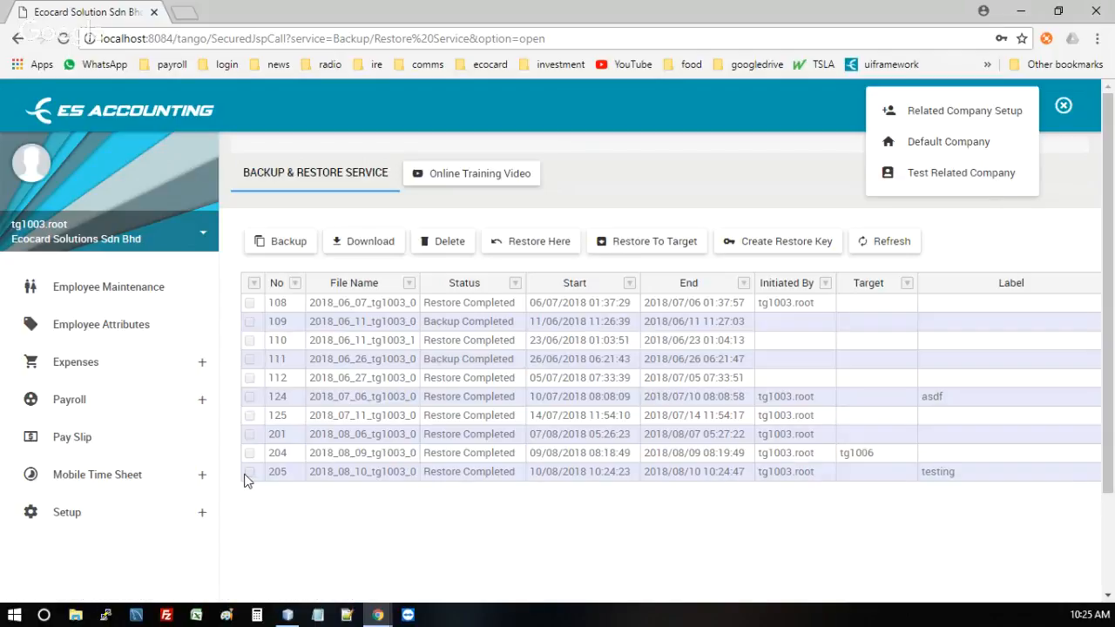
left_click(942, 175)
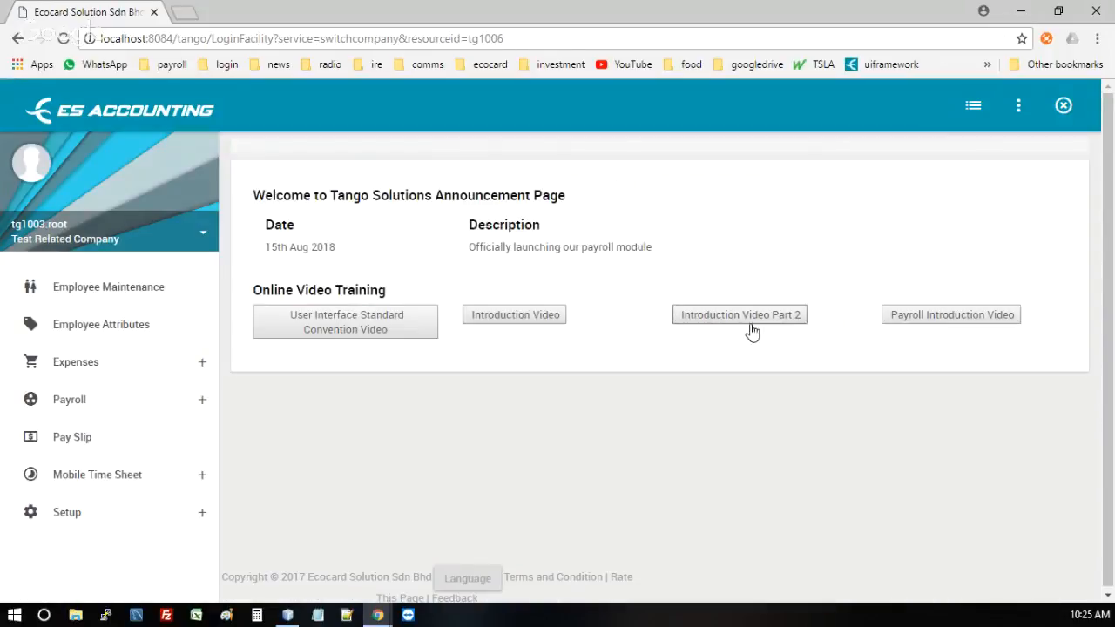
left_click(88, 240)
left_click(77, 426)
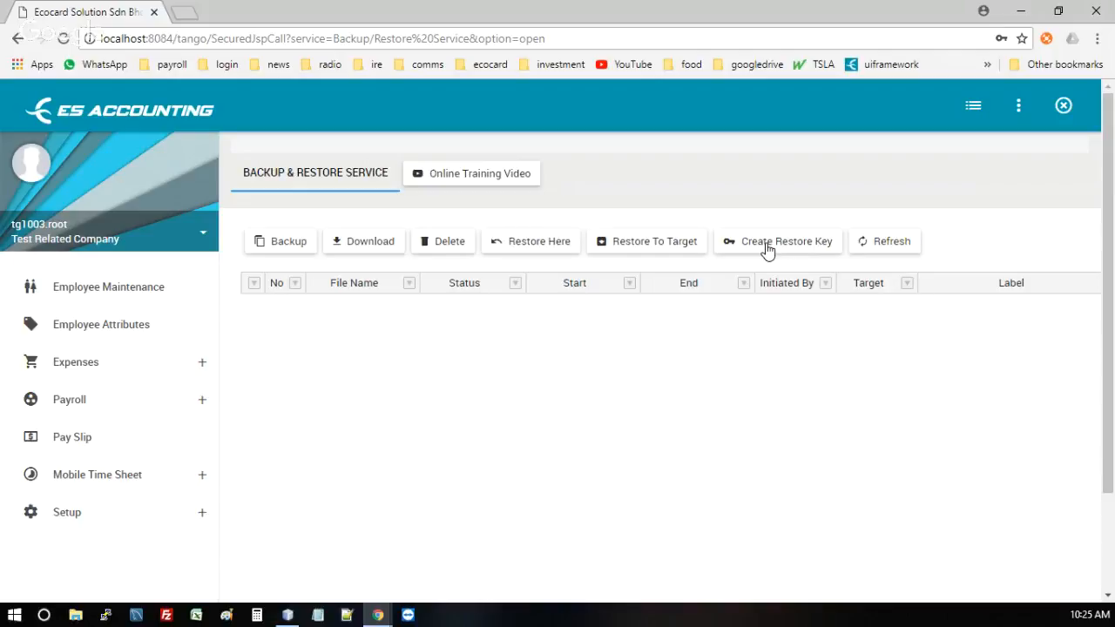
Step: Create a restore key for Test Related Company by entering a key value
left_click(767, 250)
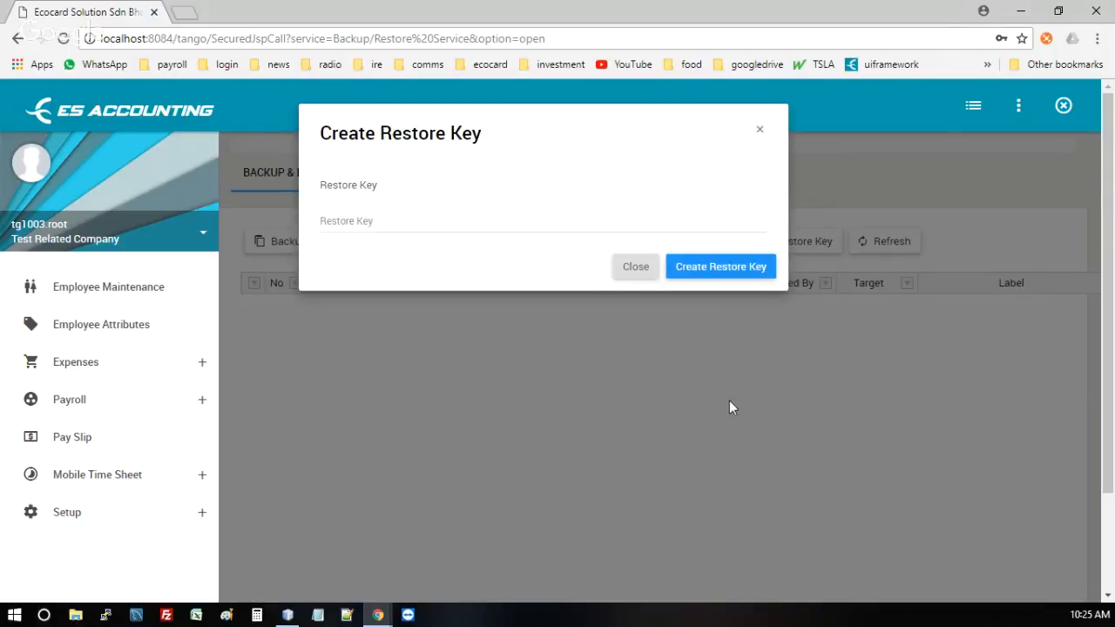
left_click(429, 222)
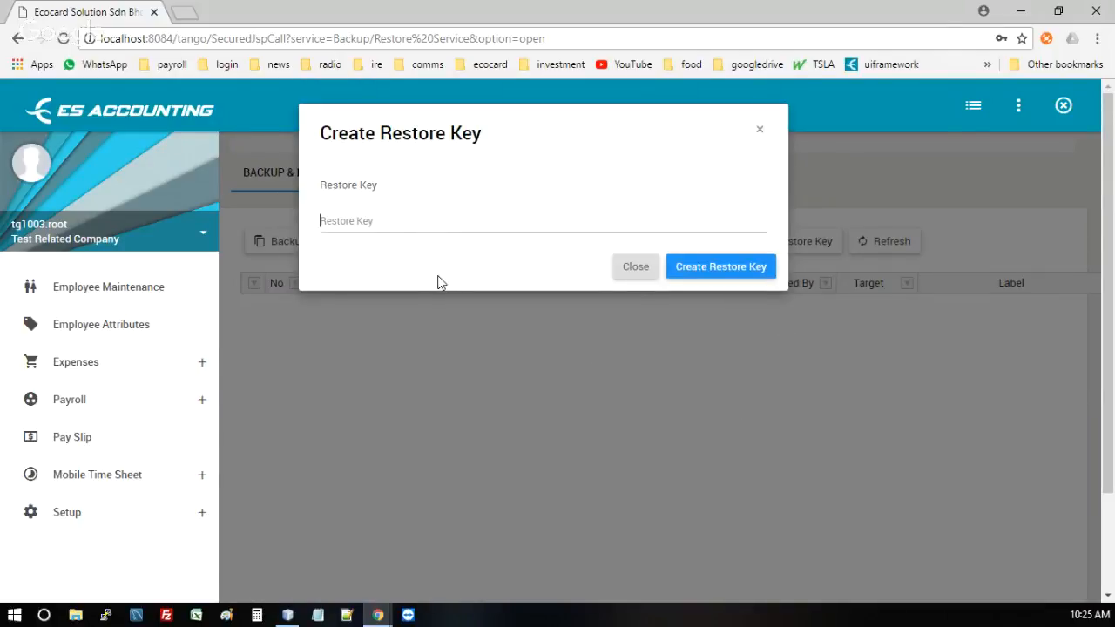
type("abc")
left_click(721, 268)
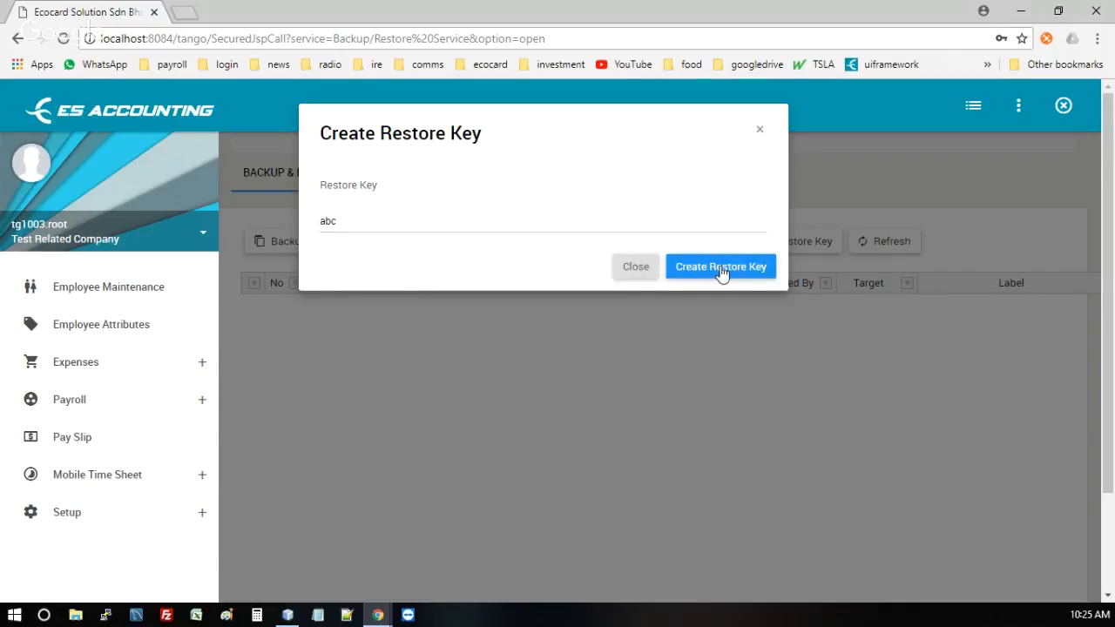
left_click(536, 435)
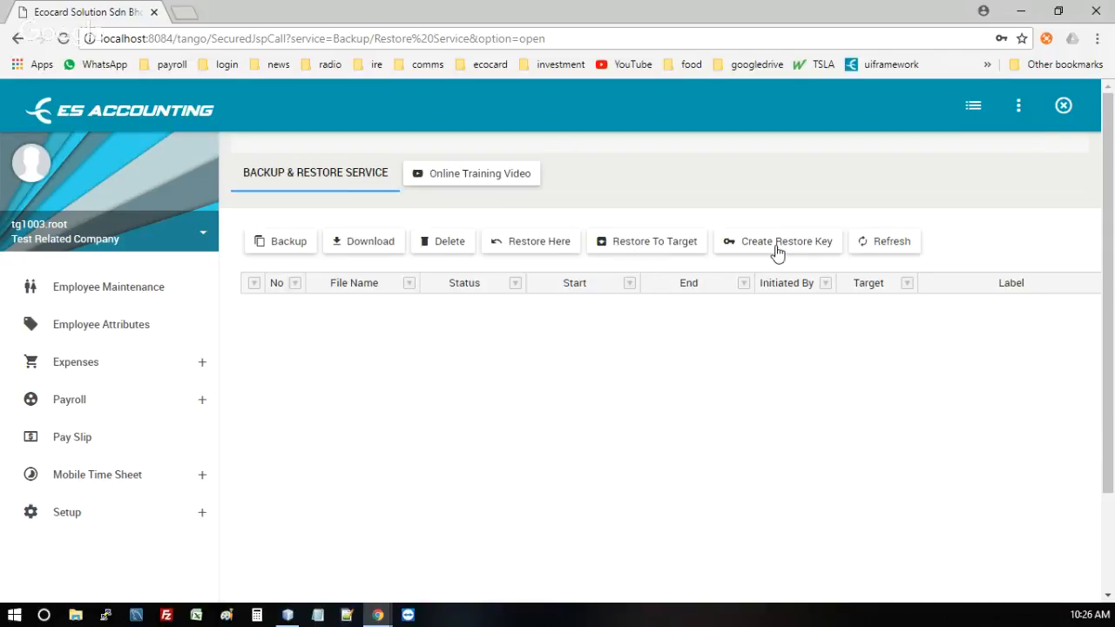
Step: Switch back to the Default Company and open its Backup & Restore page
left_click(1019, 105)
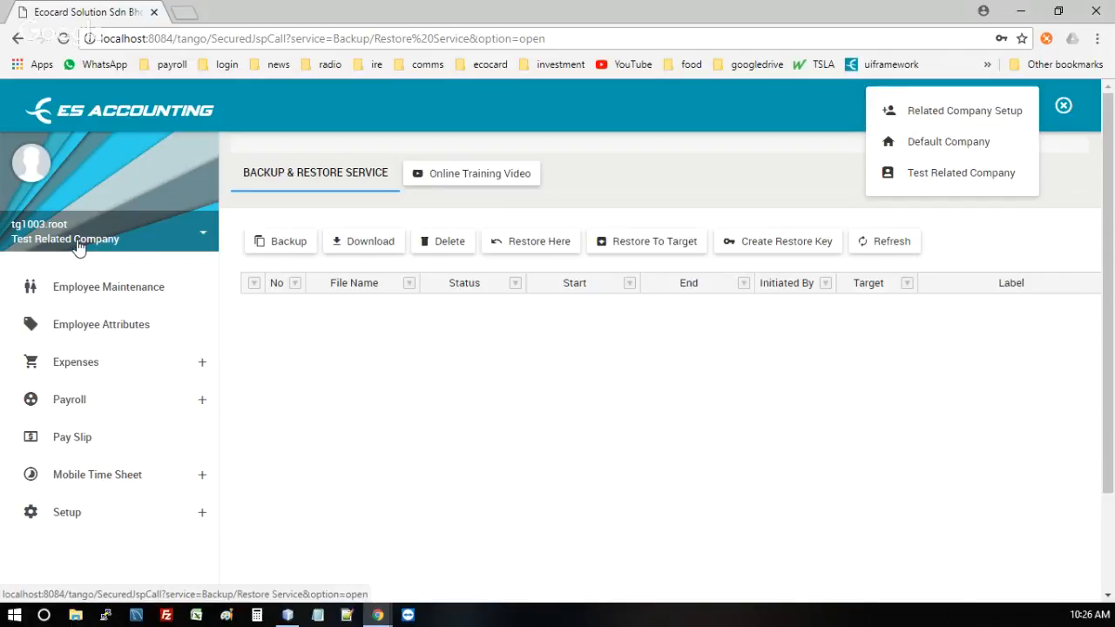
left_click(930, 147)
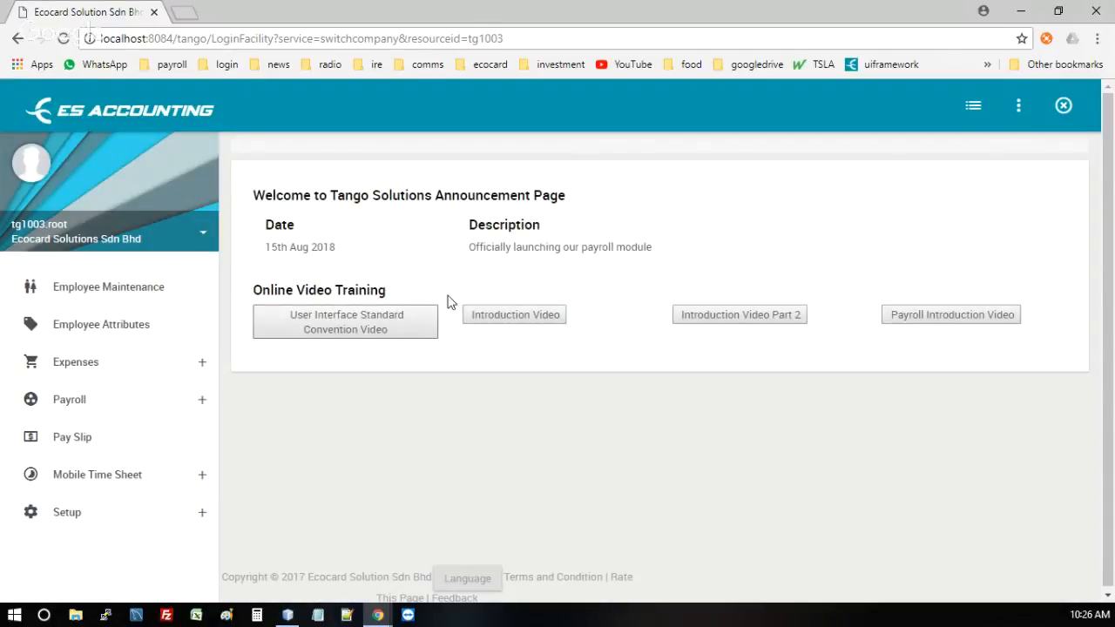
left_click(168, 252)
left_click(111, 427)
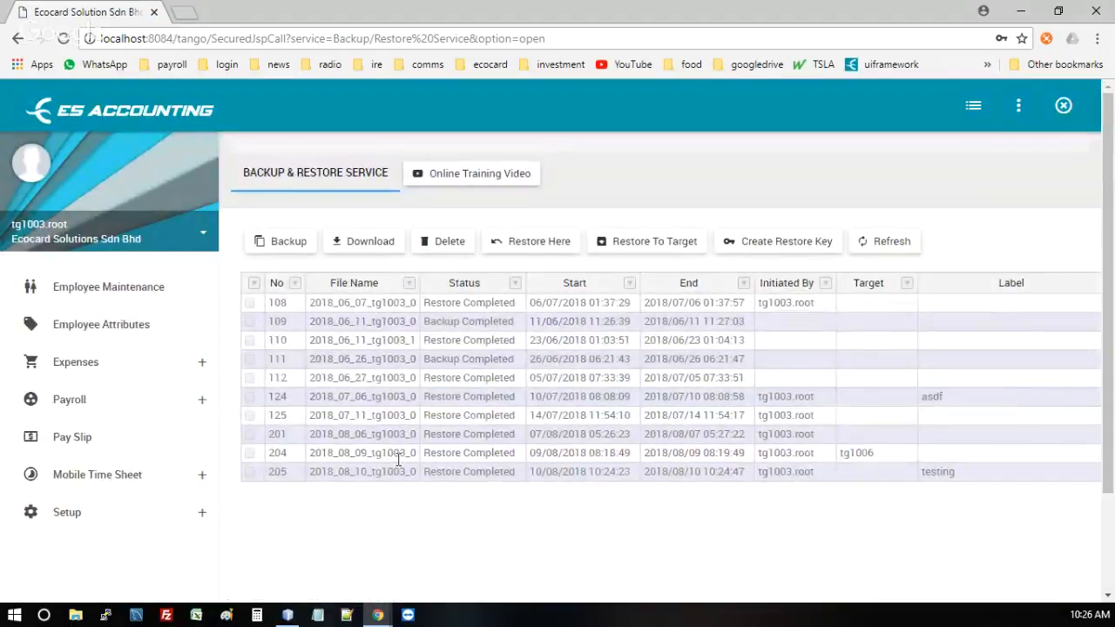
Step: Tick the testing backup in row 205 for restoring
left_click(251, 472)
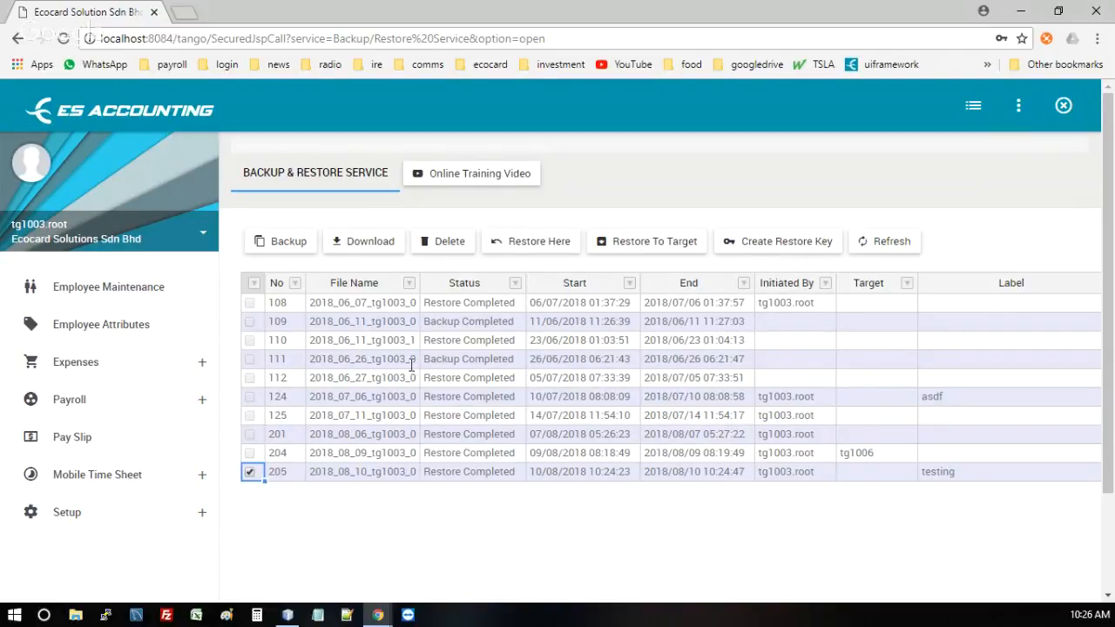
left_click(346, 471)
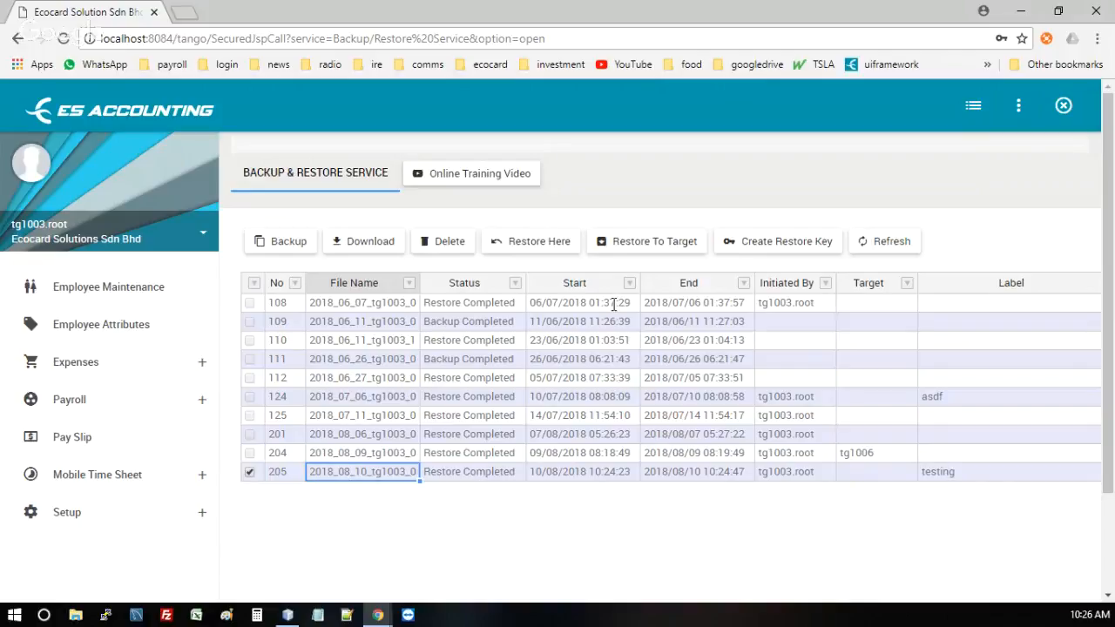
left_click(1031, 108)
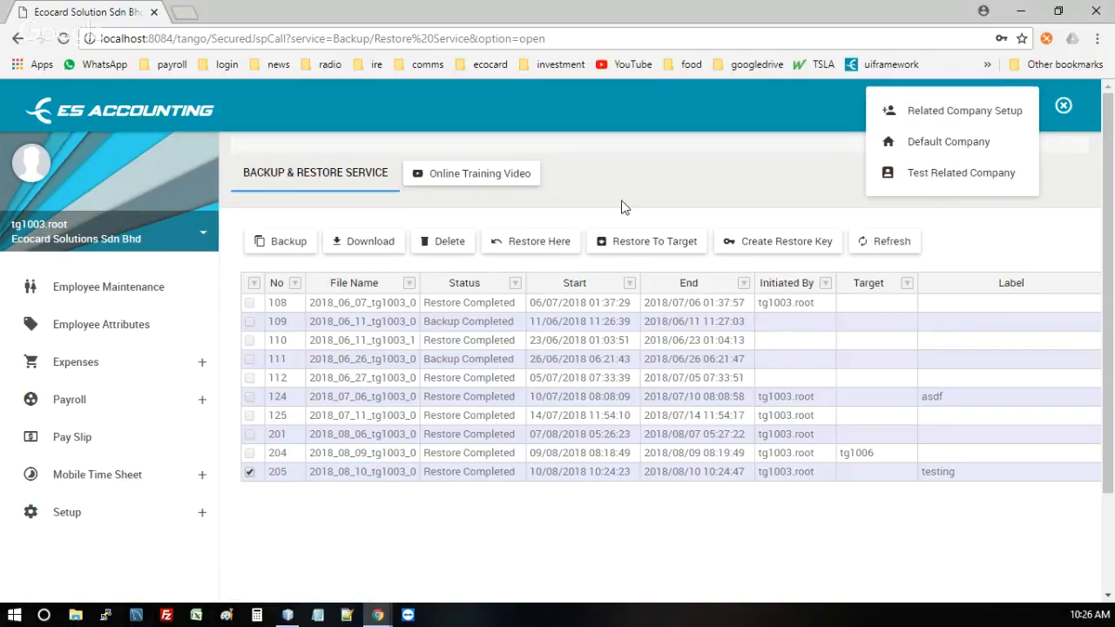
left_click(642, 202)
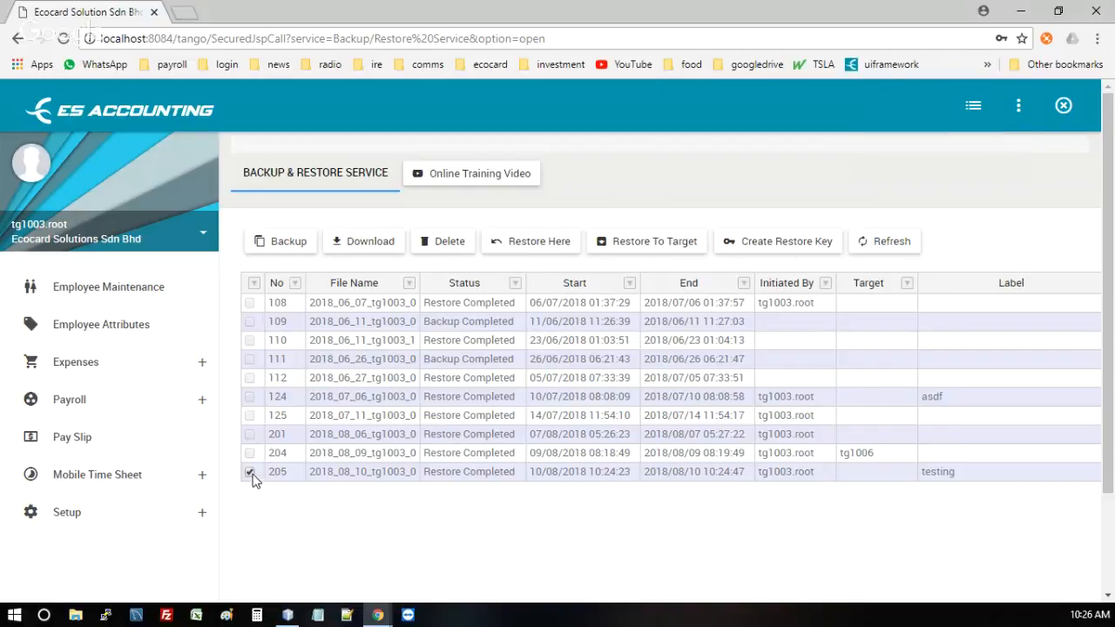
Step: Begin a restore to another company, entering the target account's login ID and password
left_click(643, 246)
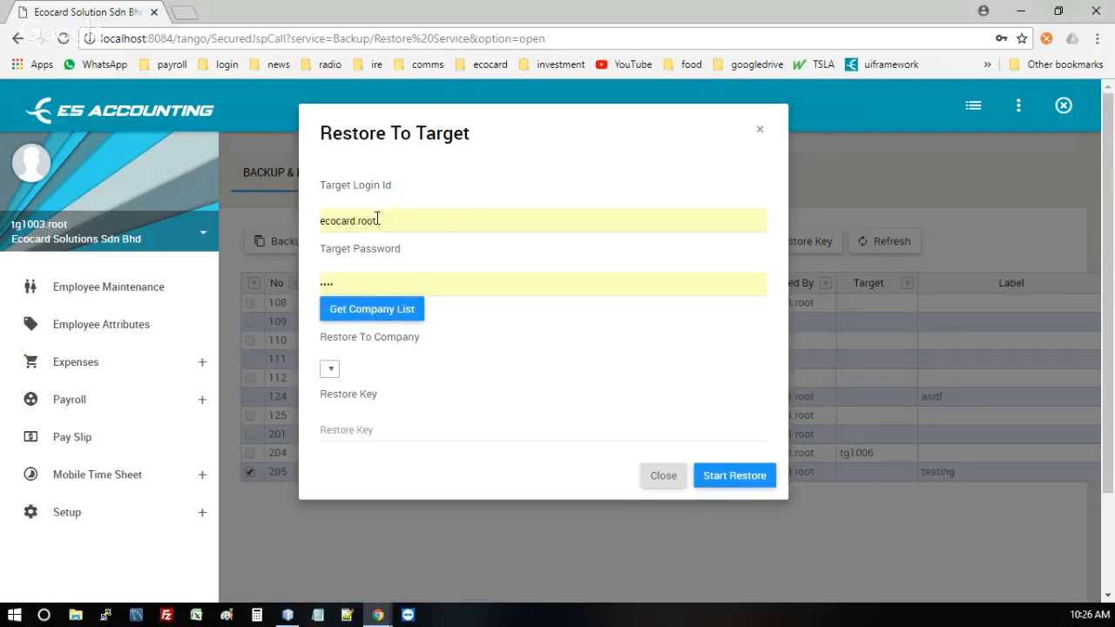
double_click(402, 221)
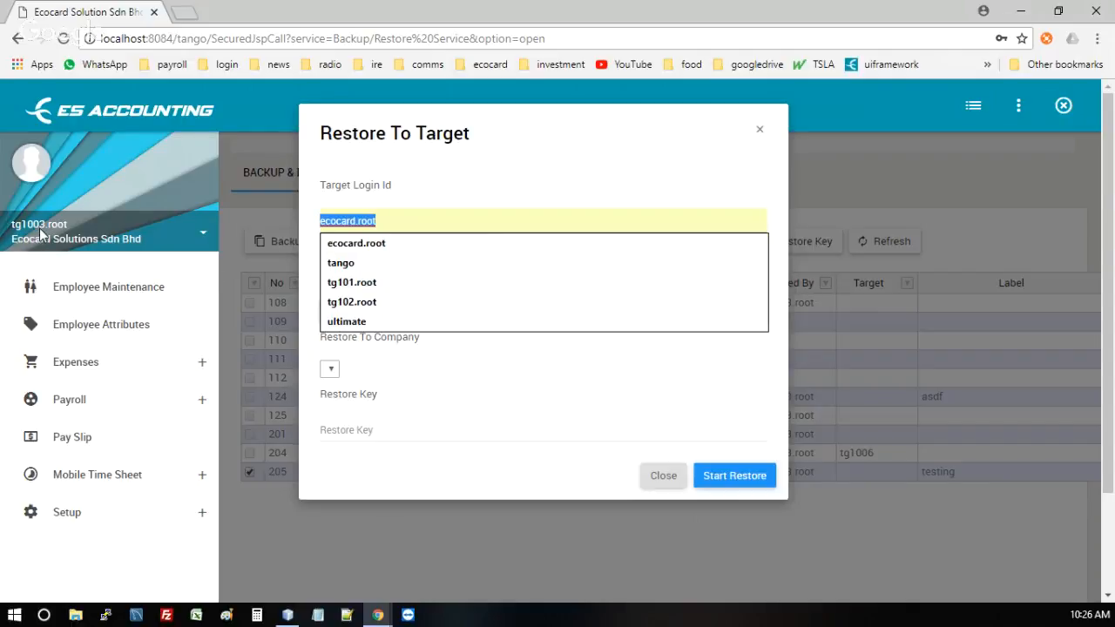
left_click(463, 227)
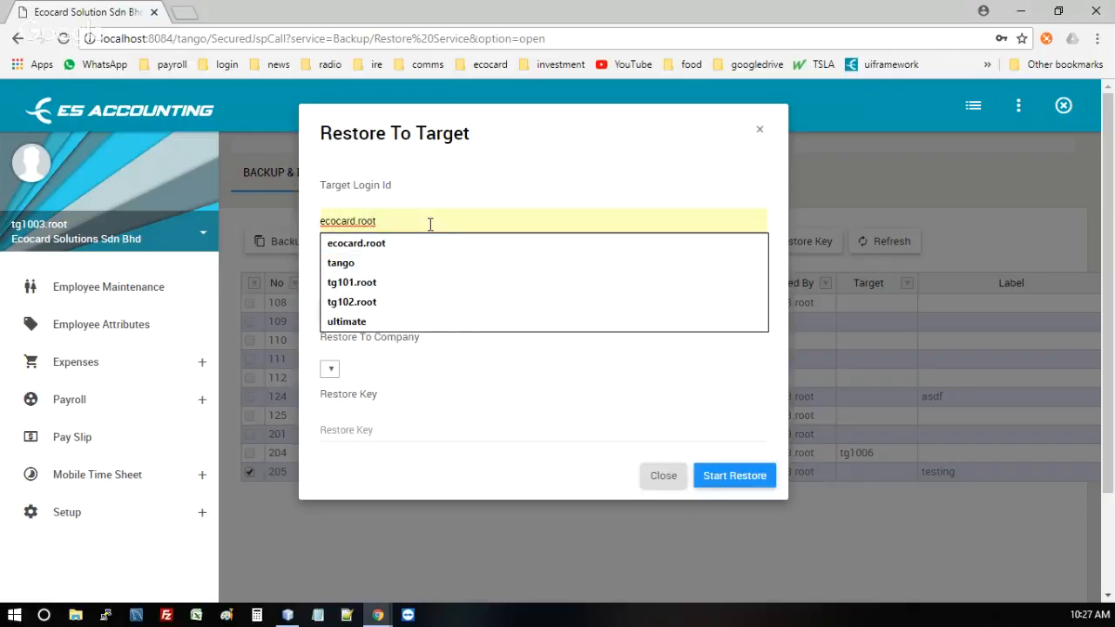
double_click(429, 221)
type("tg1003.")
key("Tab")
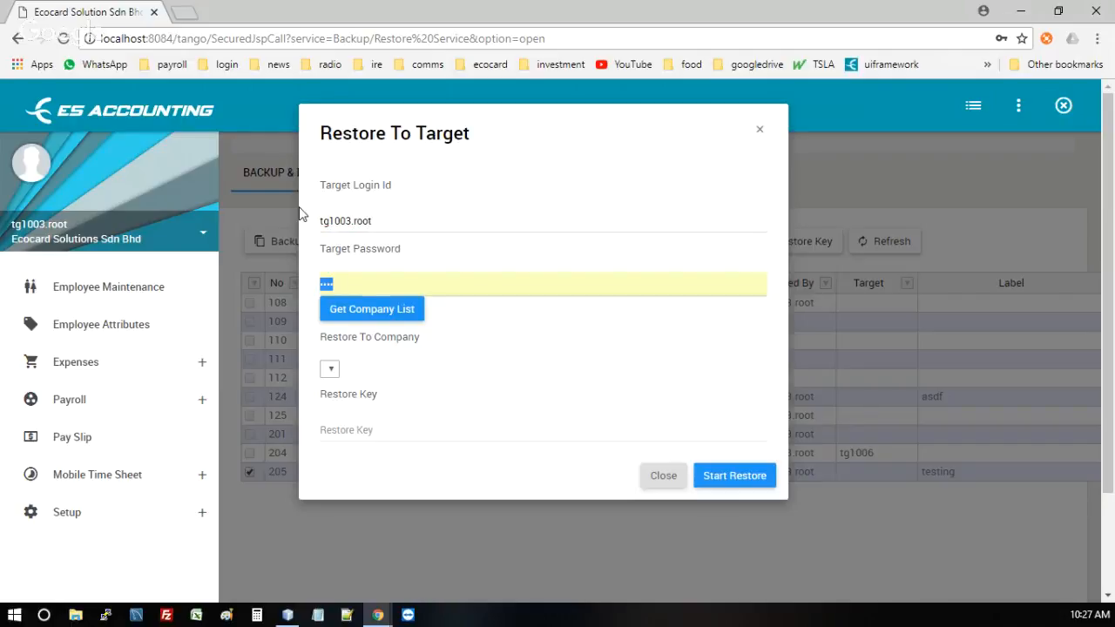
type("p")
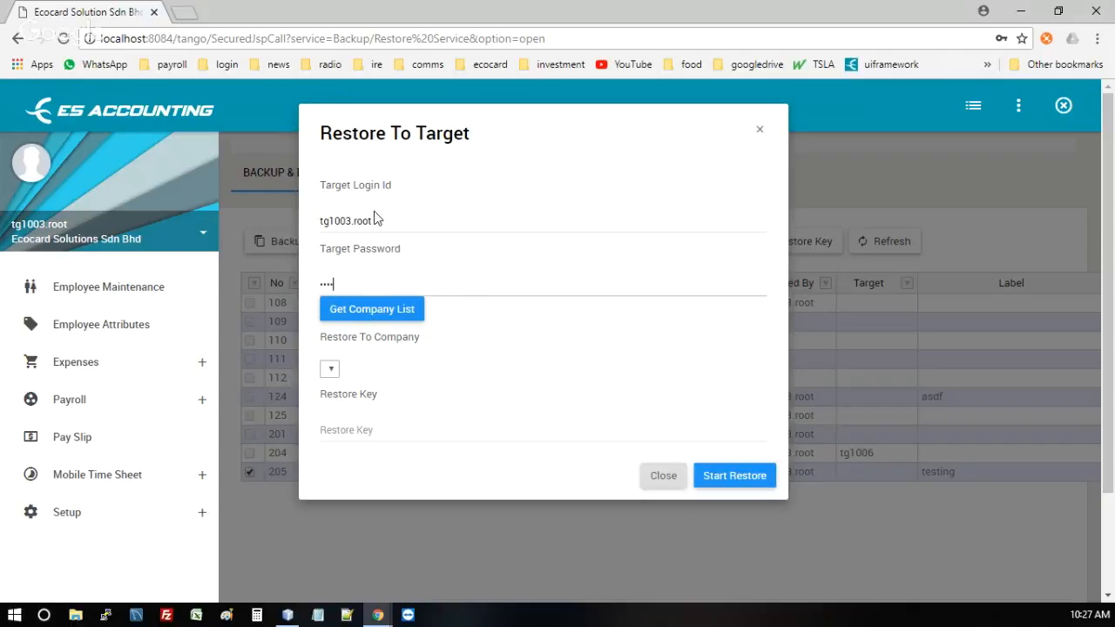
Step: Pick Test Related Company as destination, enter its restore key, and start the restore
left_click(355, 311)
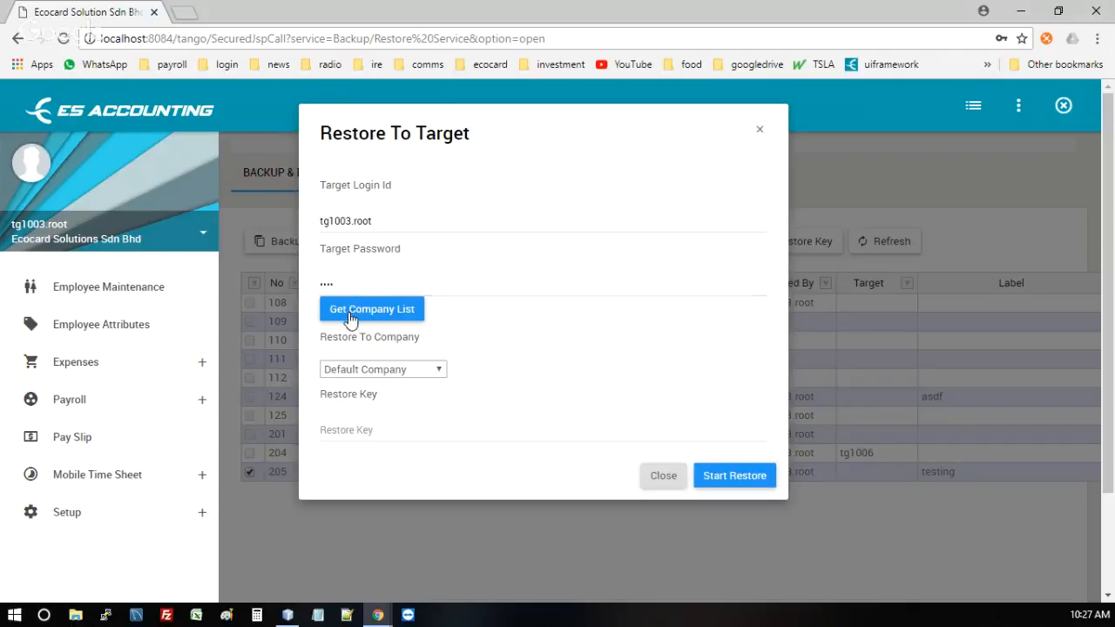
left_click(387, 369)
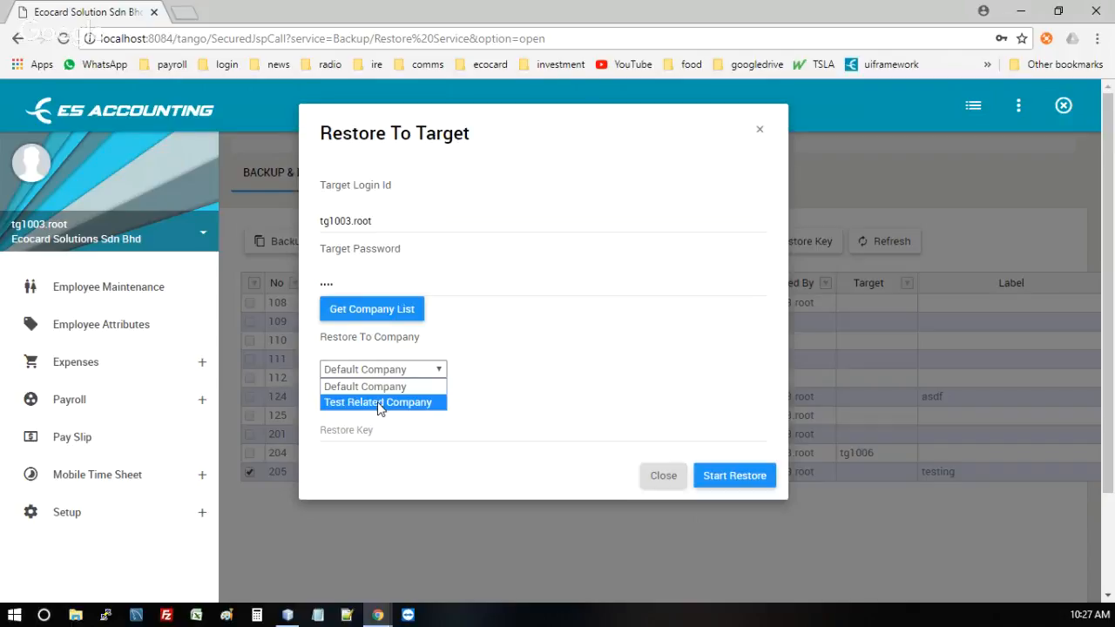
left_click(380, 403)
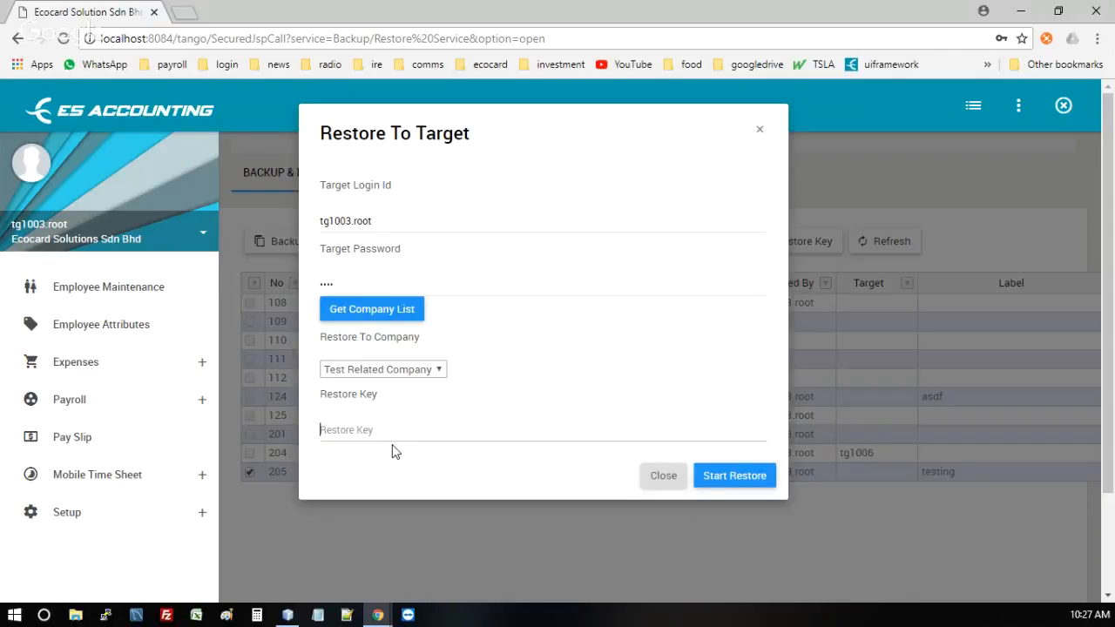
type("abc")
left_click(718, 477)
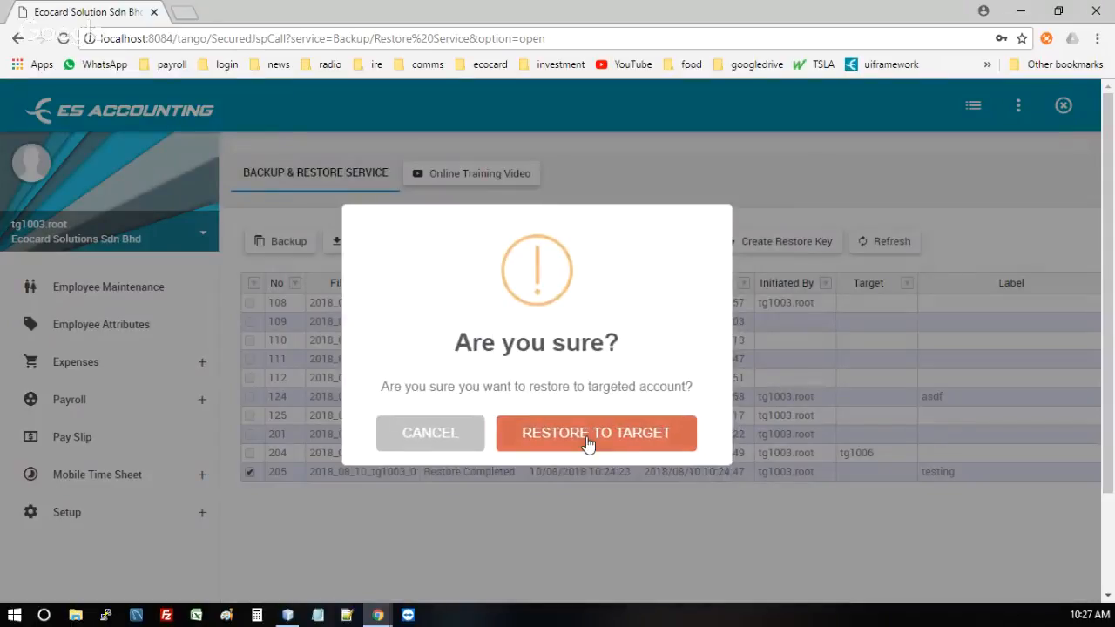
left_click(587, 441)
Step: Refresh the backup list and check row 205's recorded target account
left_click(541, 447)
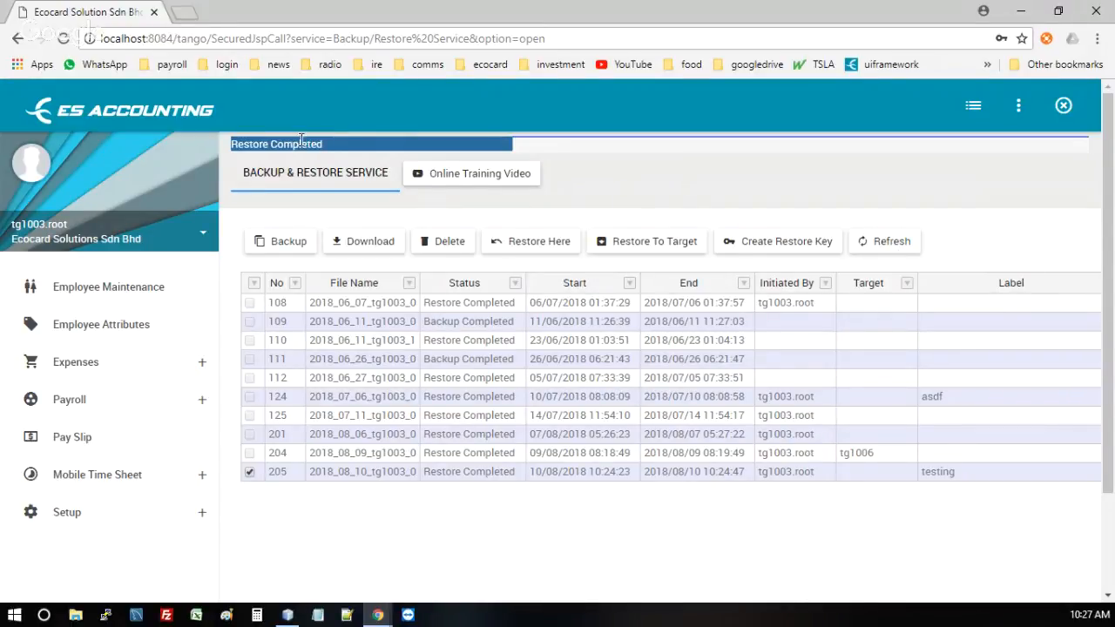
left_click(893, 247)
left_click(863, 470)
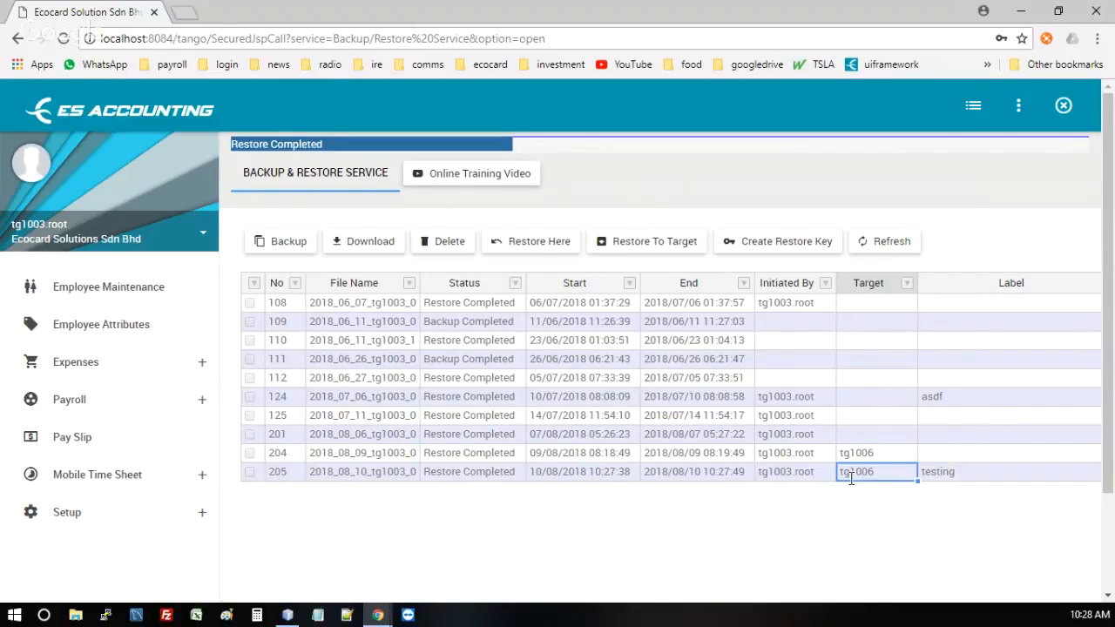
left_click(1024, 108)
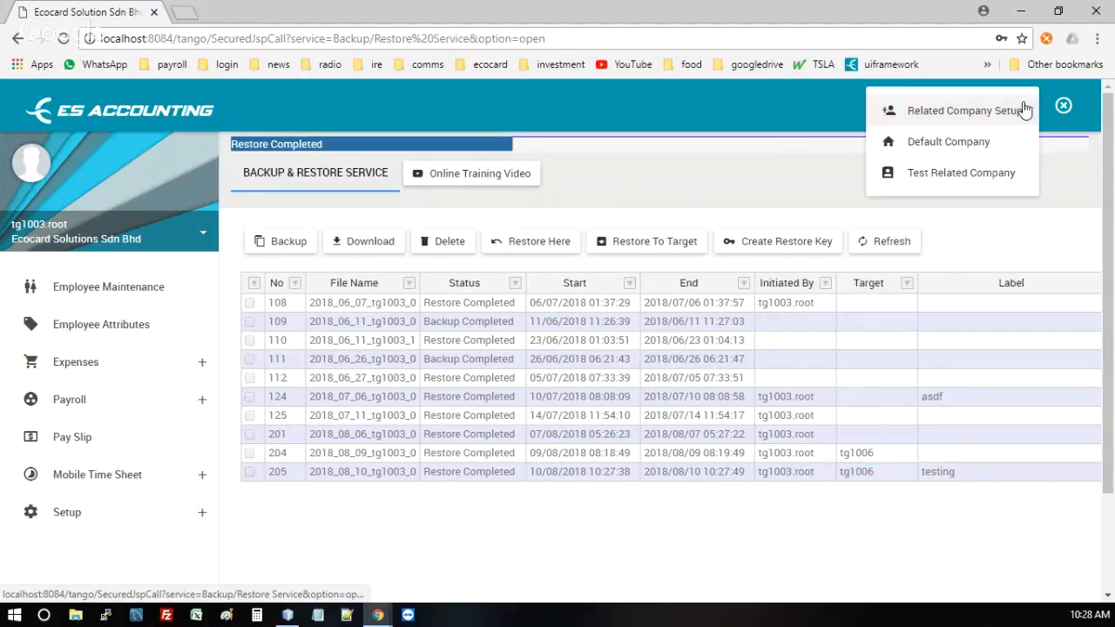
Step: Switch to Test Related Company and open its Backup & Restore page
left_click(973, 174)
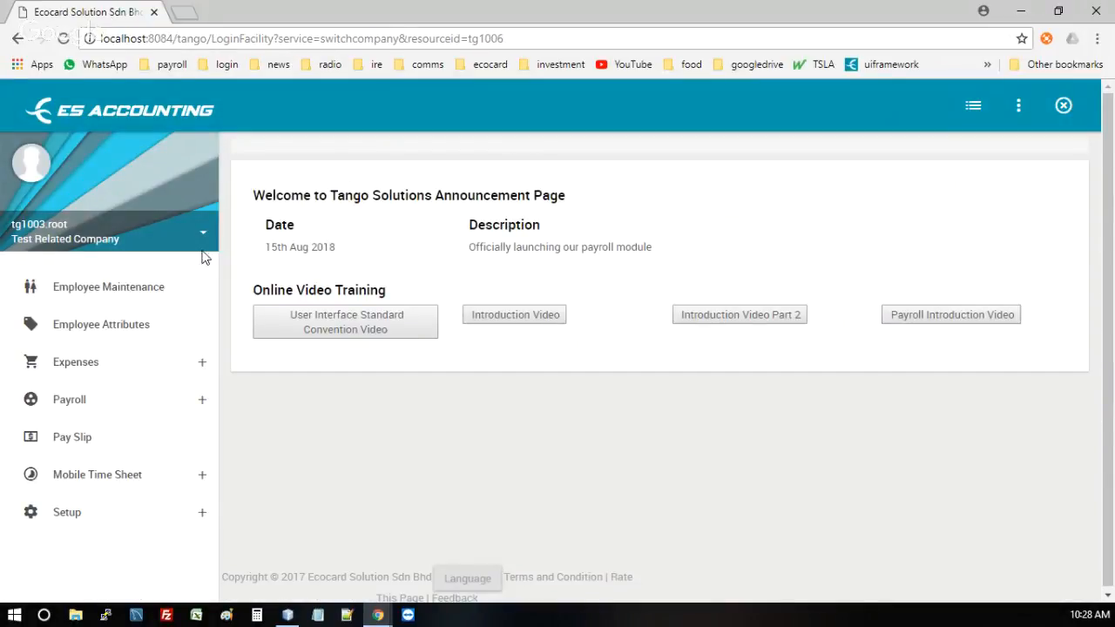
left_click(115, 253)
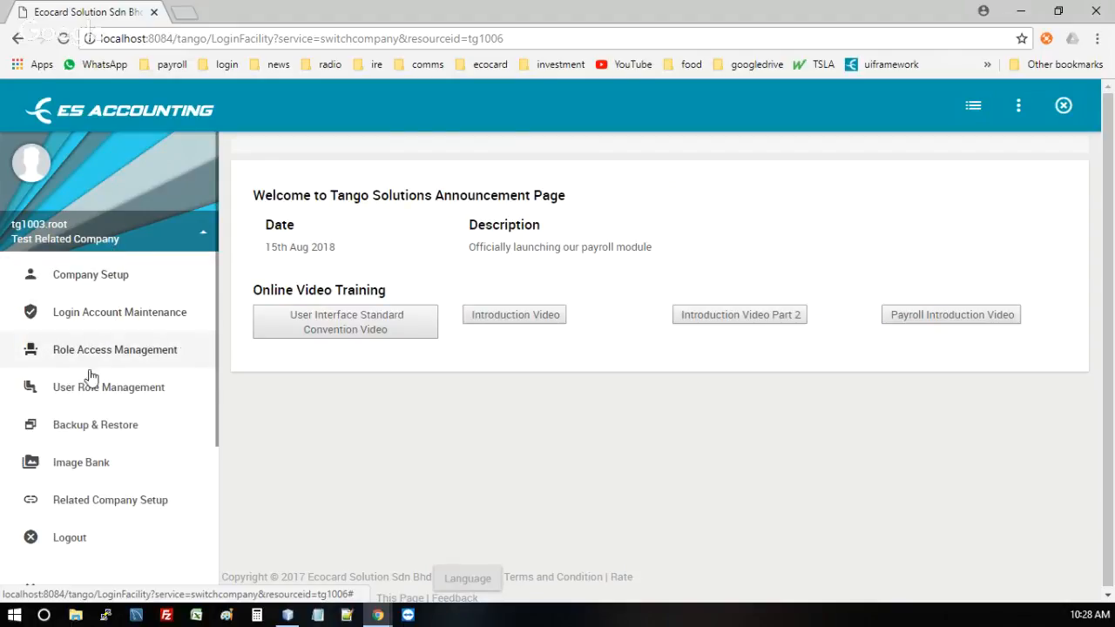
left_click(73, 427)
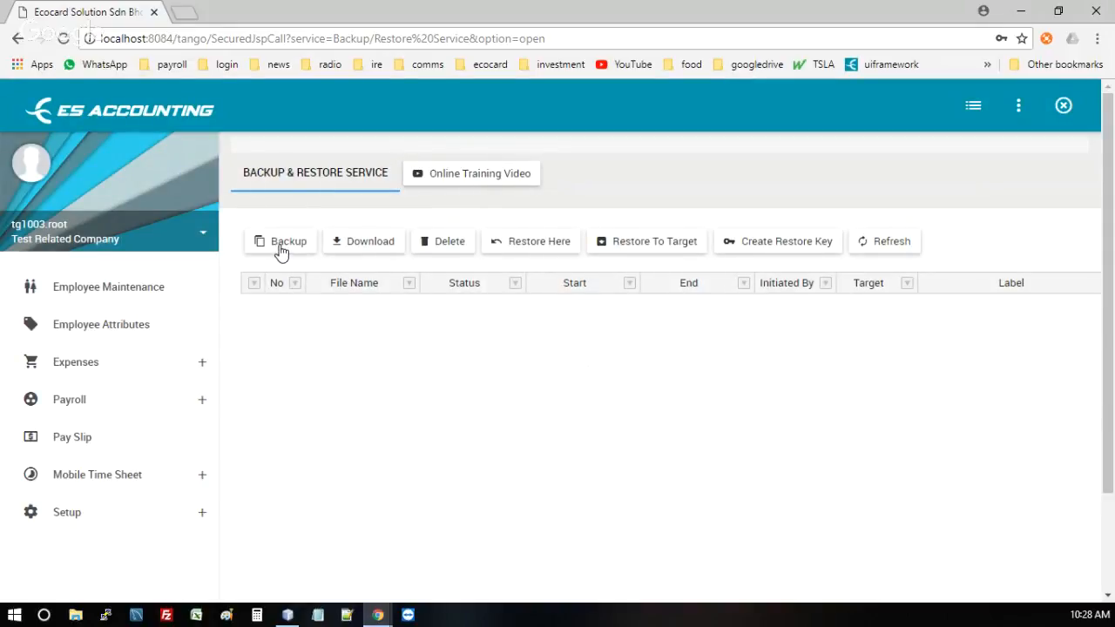
Step: Start a new backup labelled 'xxx' and acknowledge the scheduled message
left_click(281, 247)
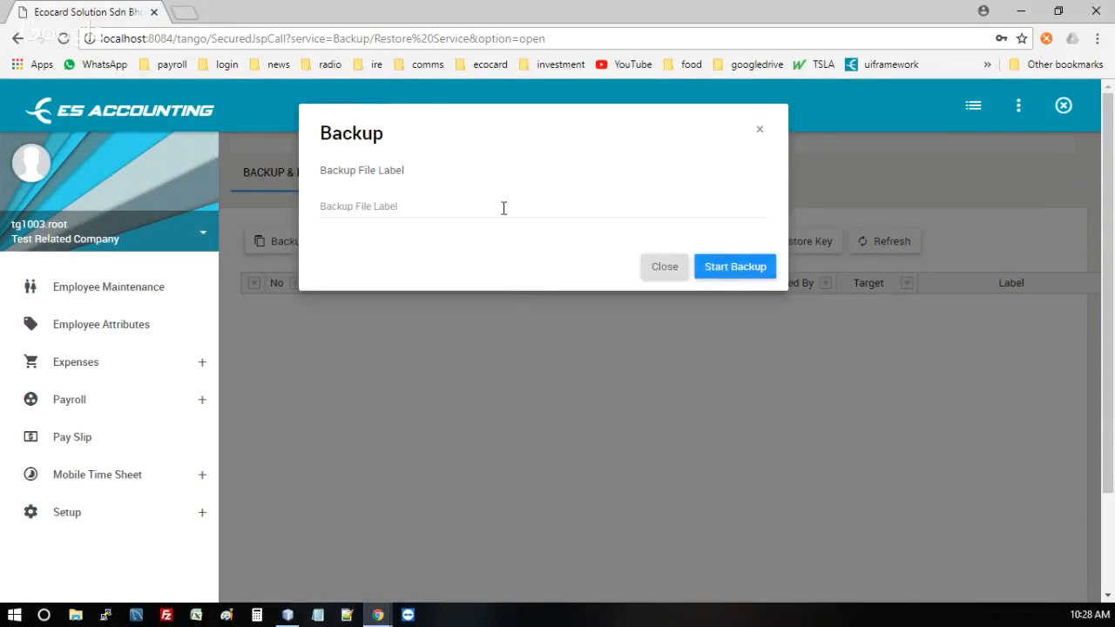
left_click(504, 208)
type("xxx")
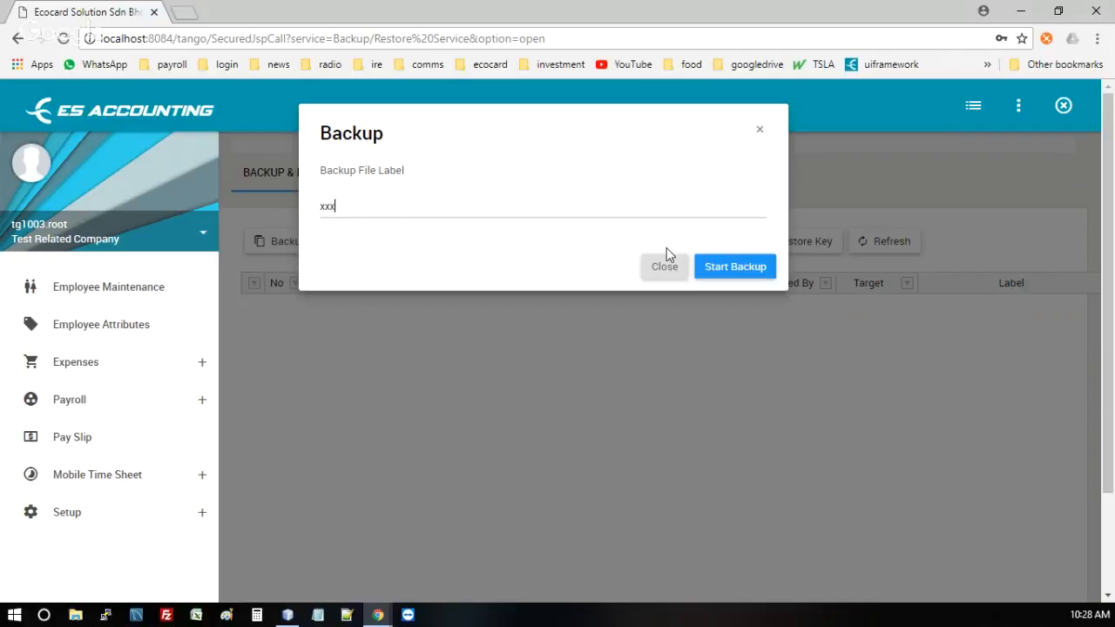
left_click(754, 270)
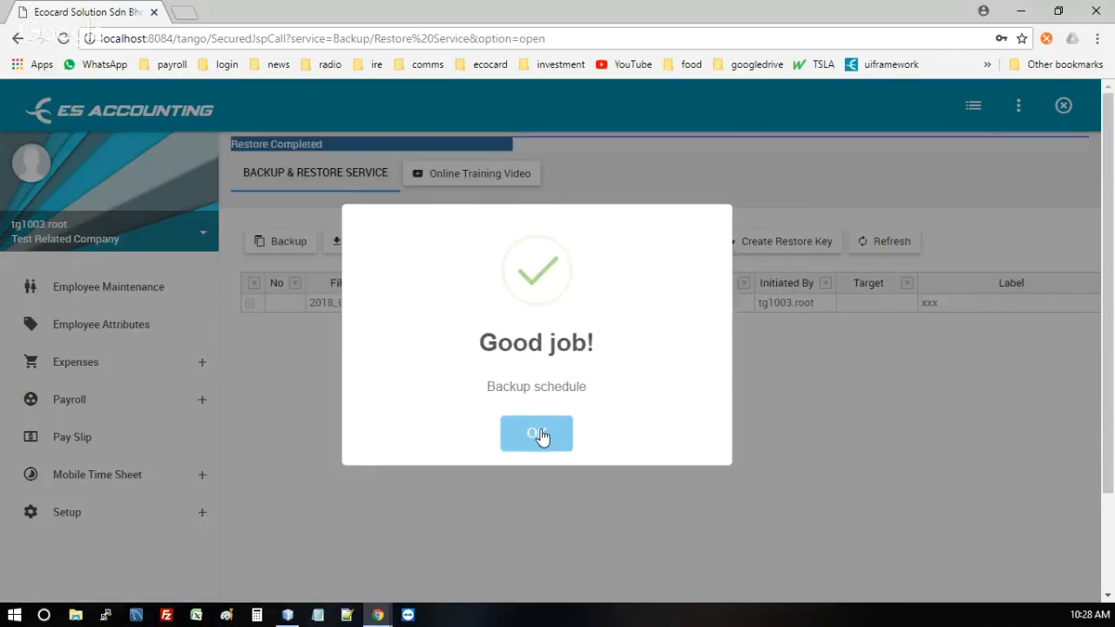
left_click(538, 431)
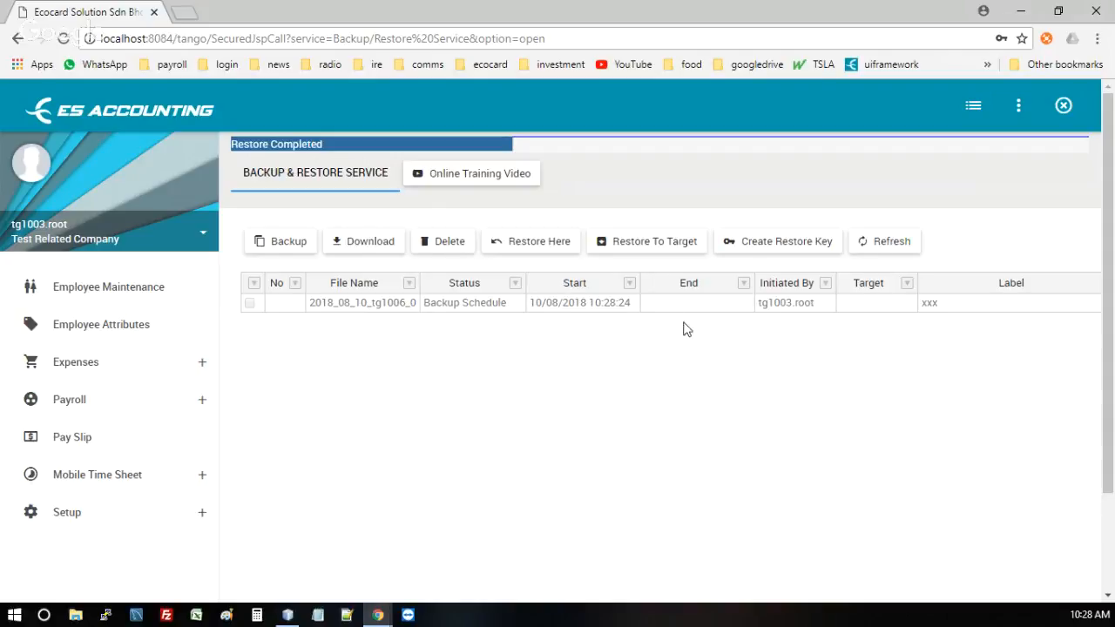
Step: Reload the page and recheck the xxx backup's file name, start time, status and end time
left_click(581, 302)
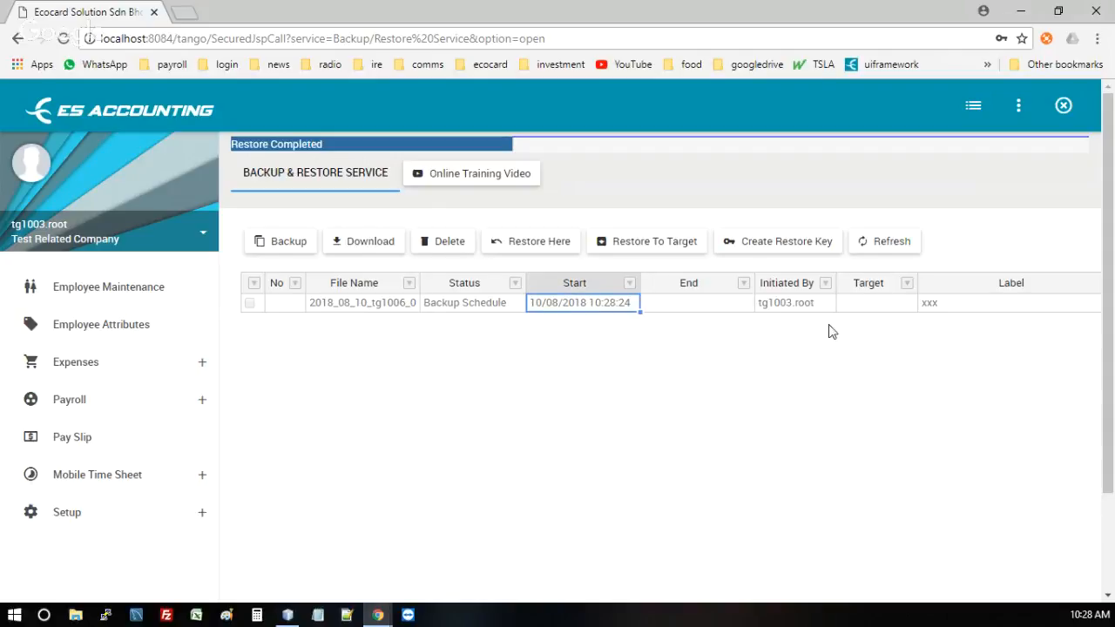
left_click(378, 304)
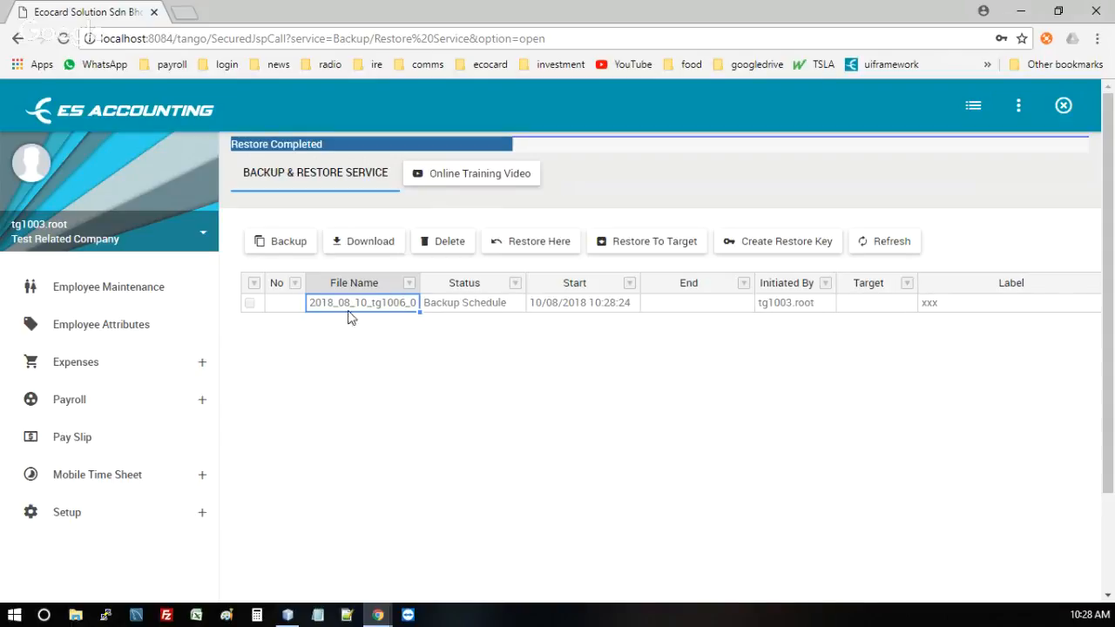
right_click(795, 174)
left_click(824, 225)
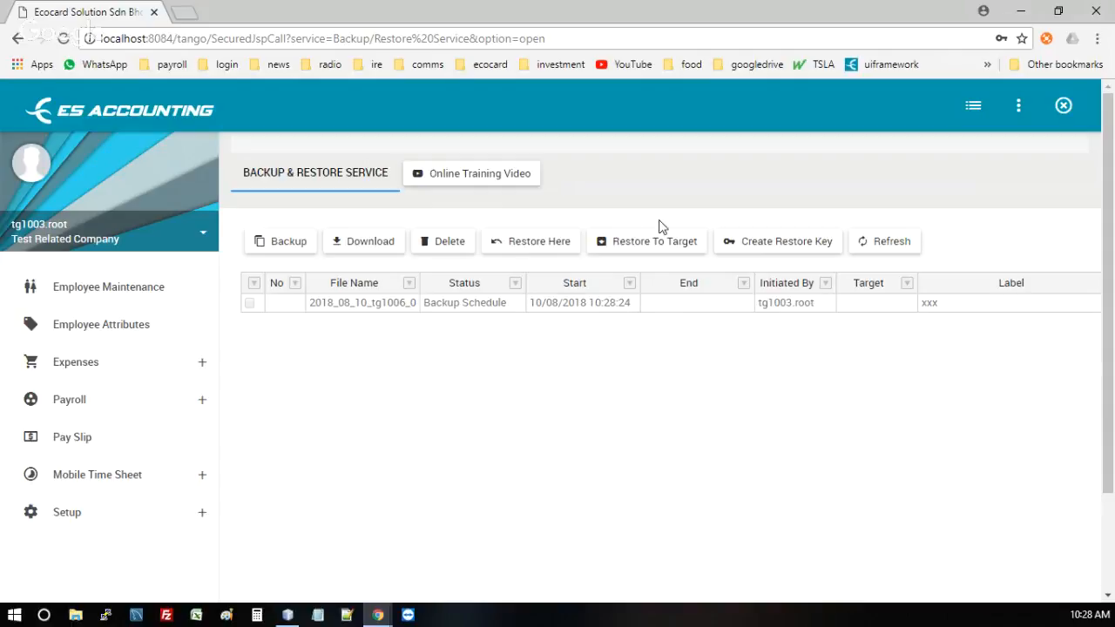
left_click(562, 305)
left_click(464, 302)
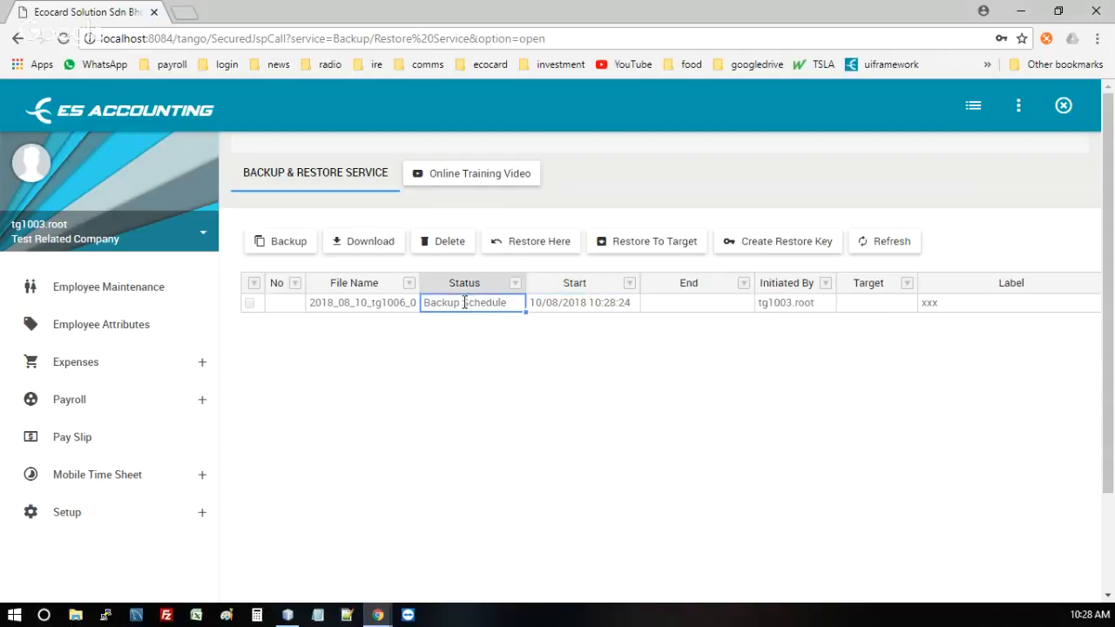
left_click(695, 307)
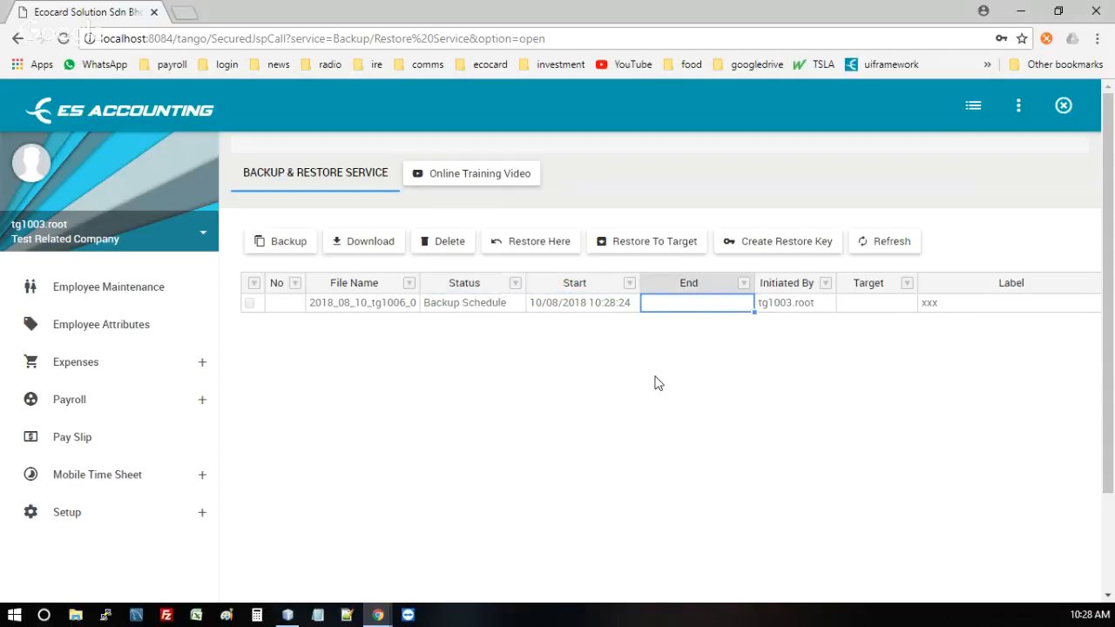
left_click(372, 303)
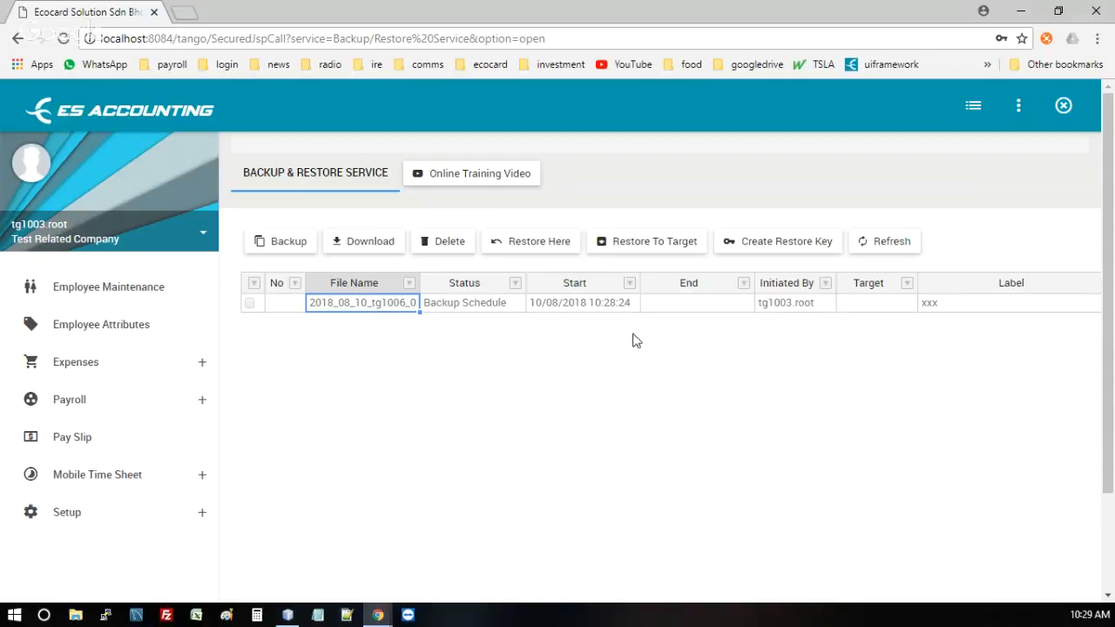
Step: Refresh the list until job 206 'xxx' reads Backup Completed at 10:28:51, then expand the user panel
left_click(655, 238)
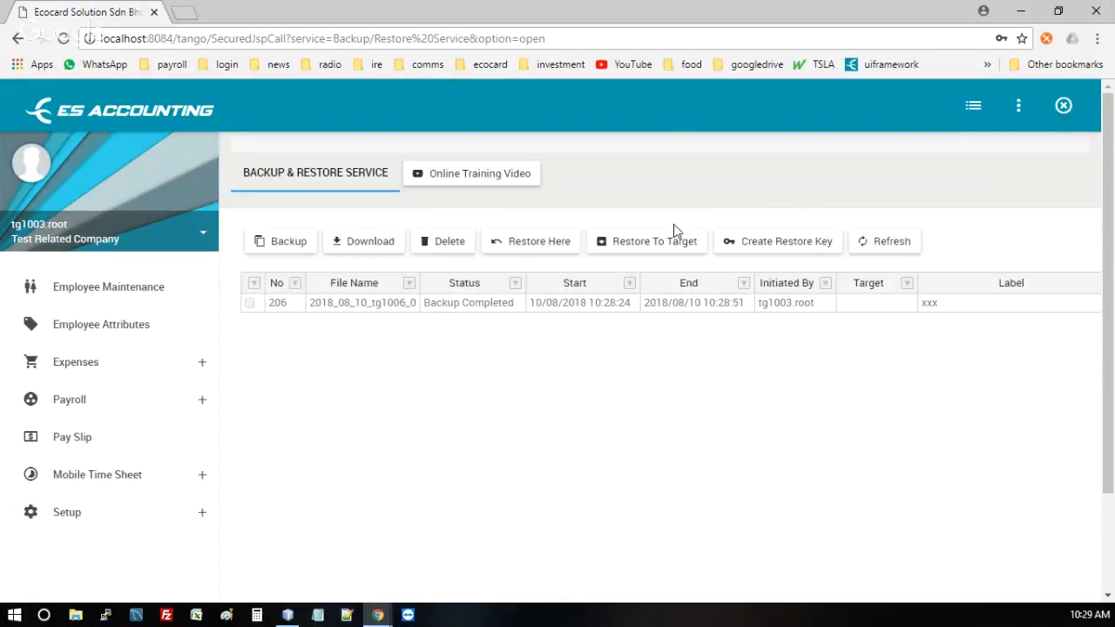
left_click(483, 307)
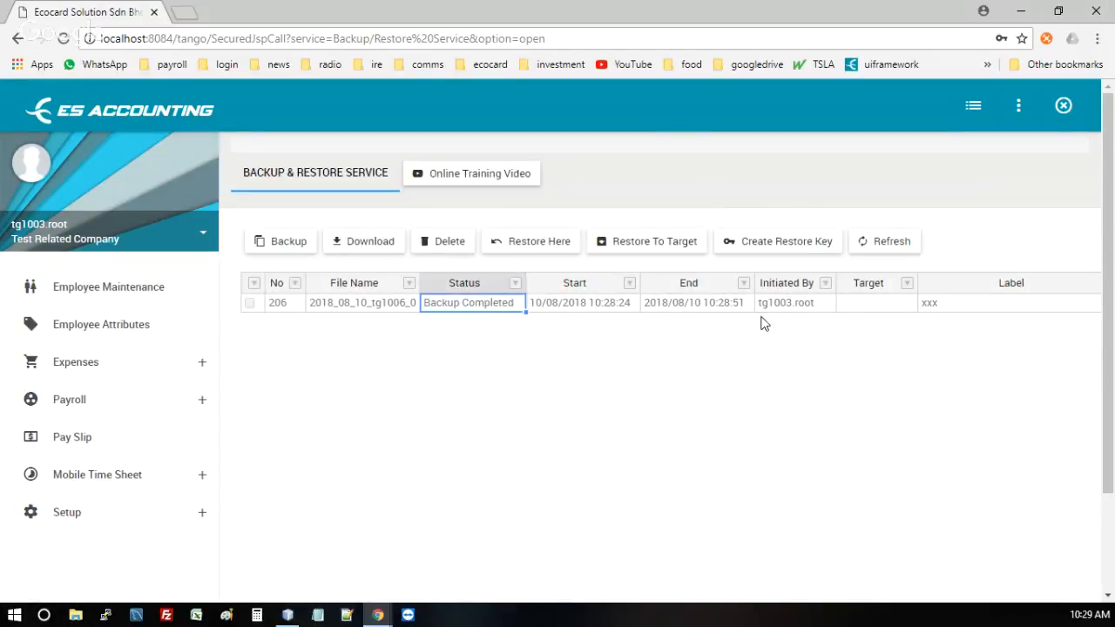
left_click(702, 305)
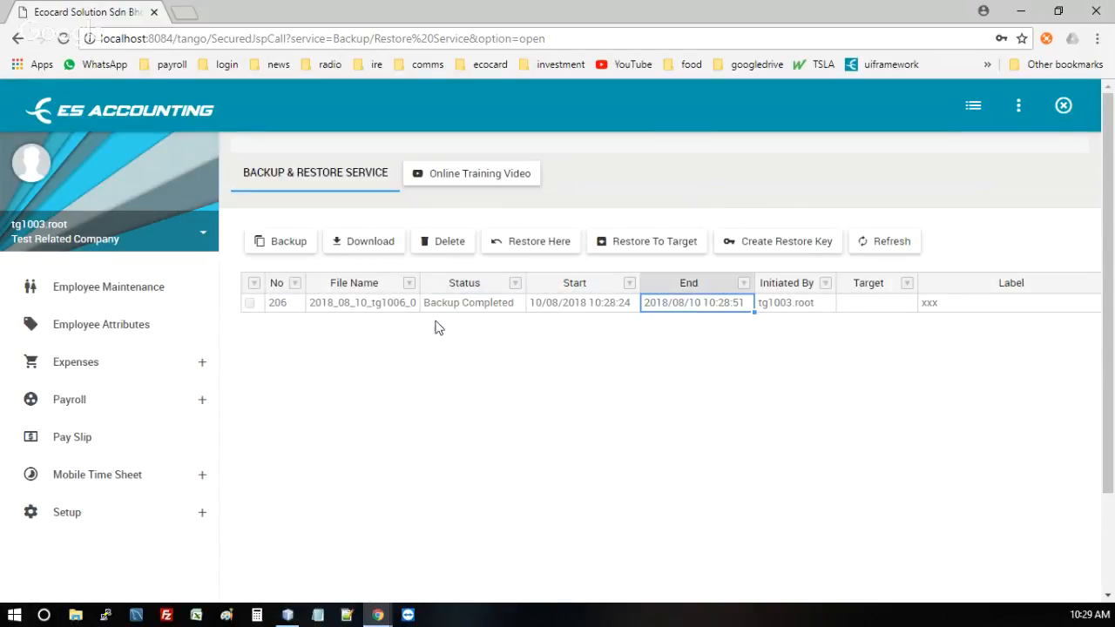
left_click(376, 304)
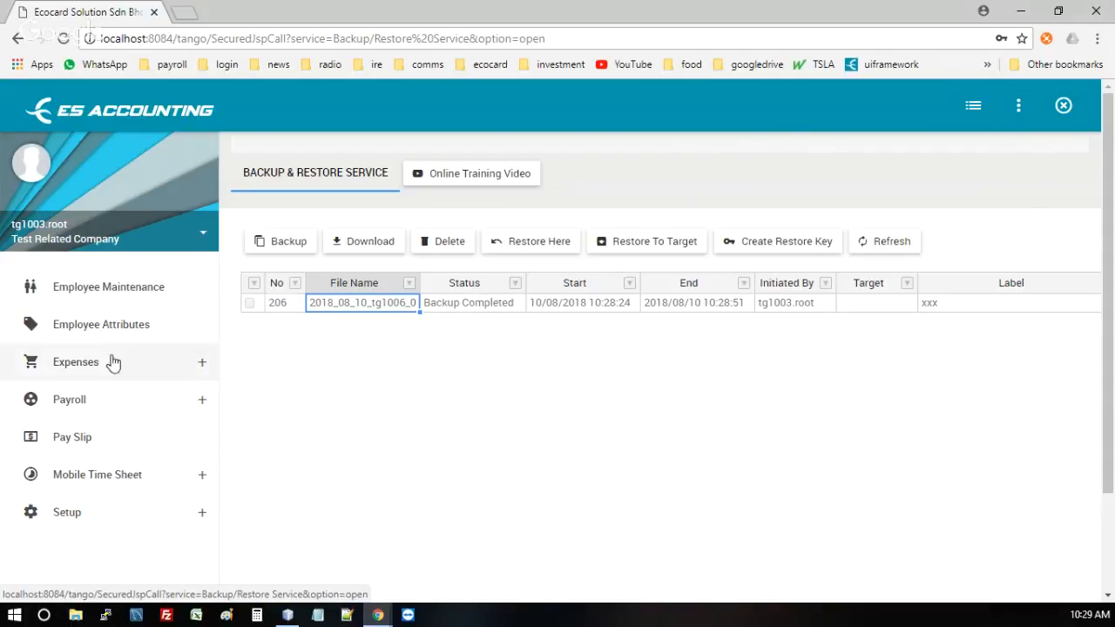
left_click(135, 238)
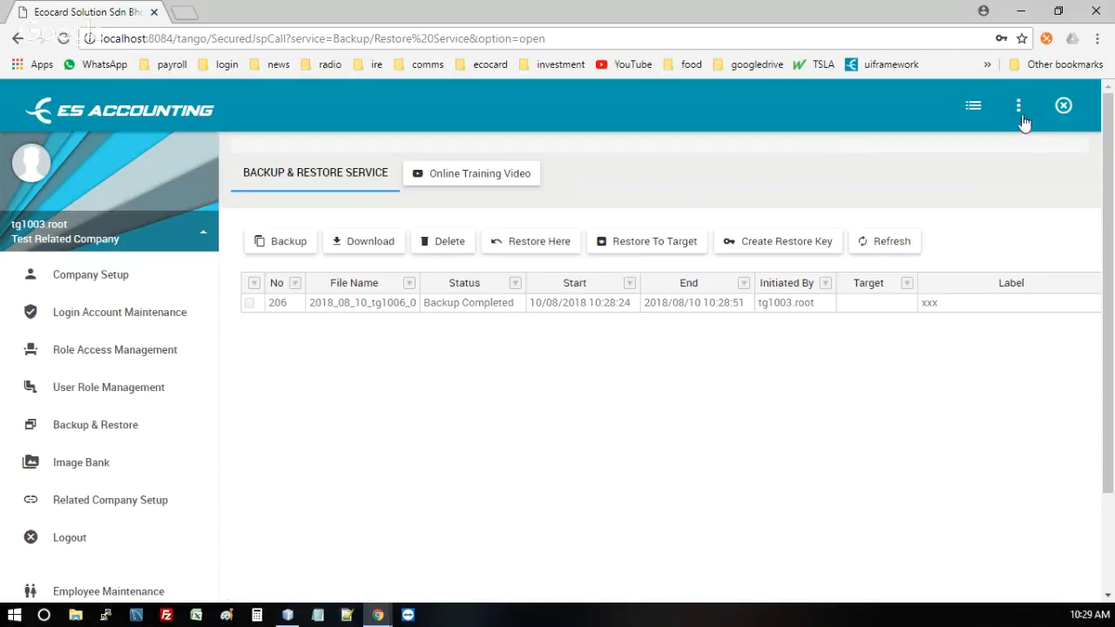